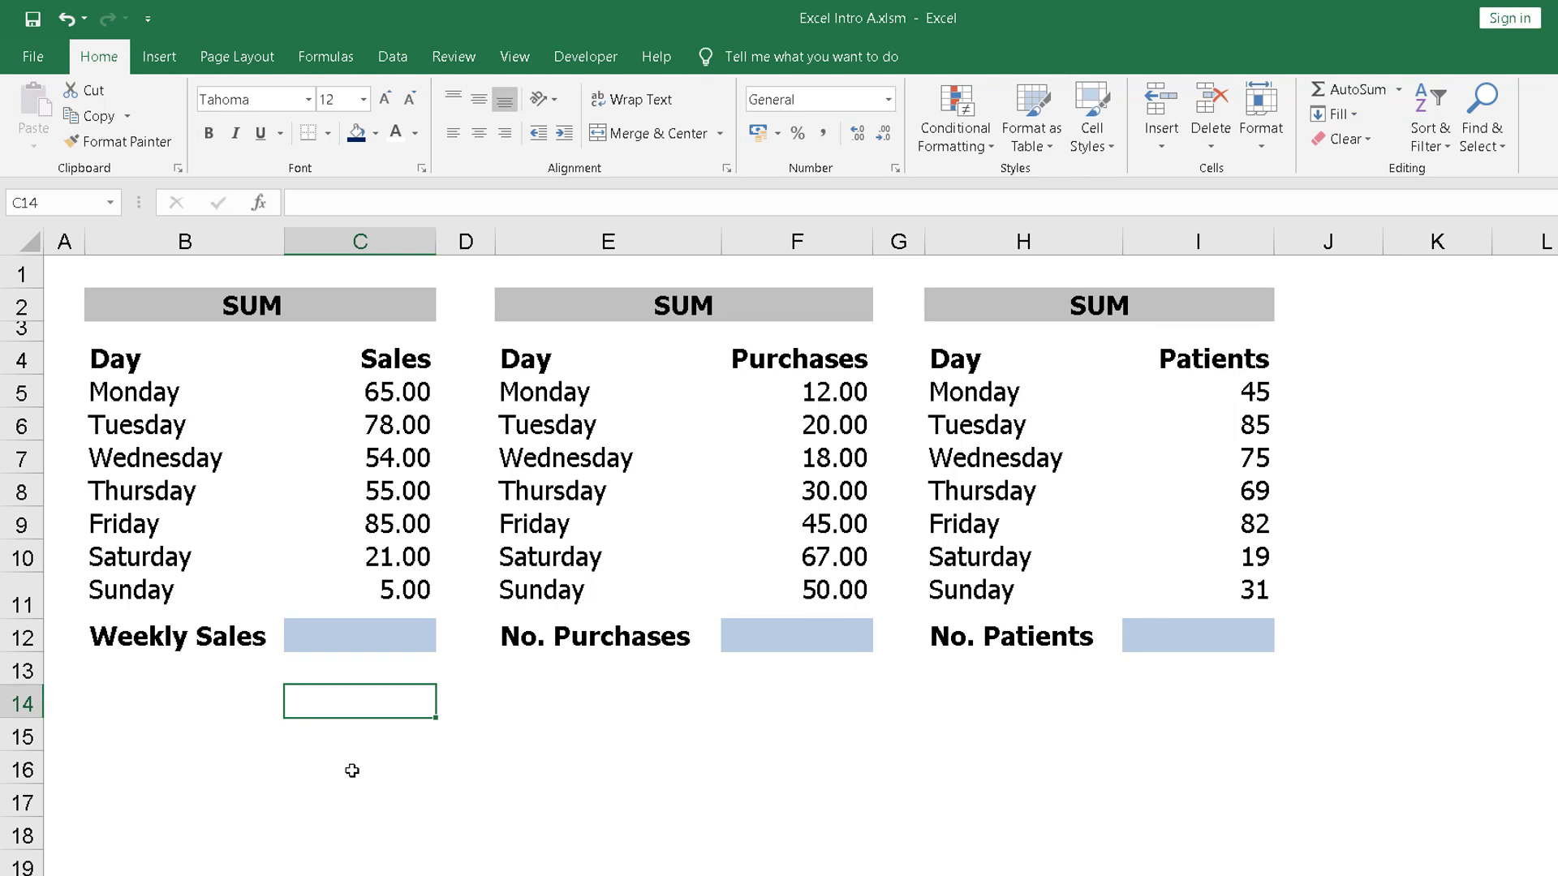
# Total the Monday to Sunday sales (C5:C11) in the Weekly Sales cell C12 with AutoSum
pyautogui.click(370, 638)
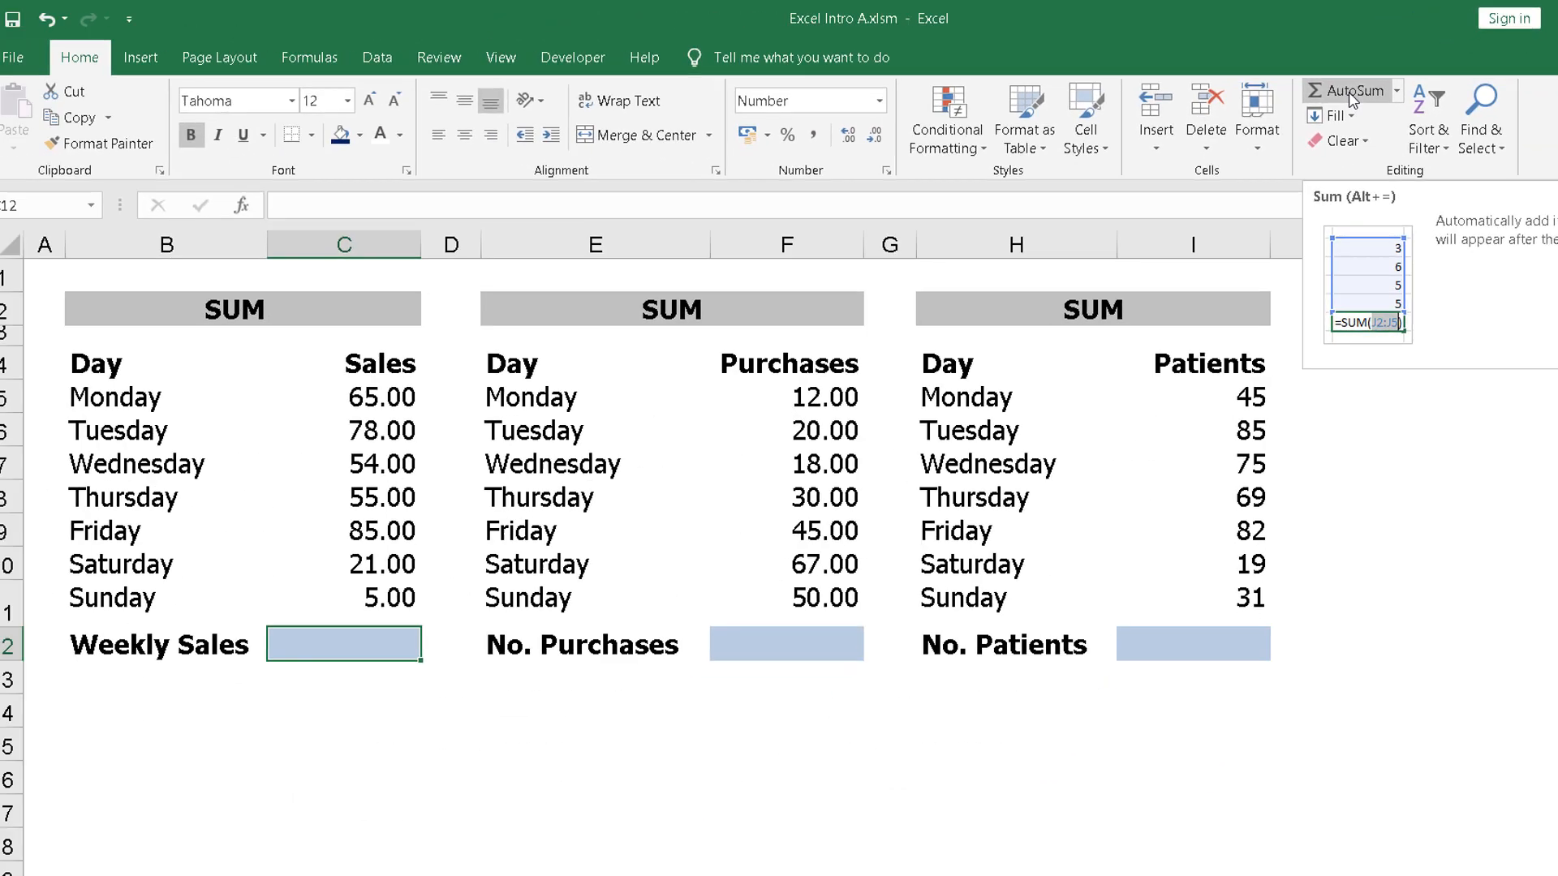
pyautogui.click(1352, 91)
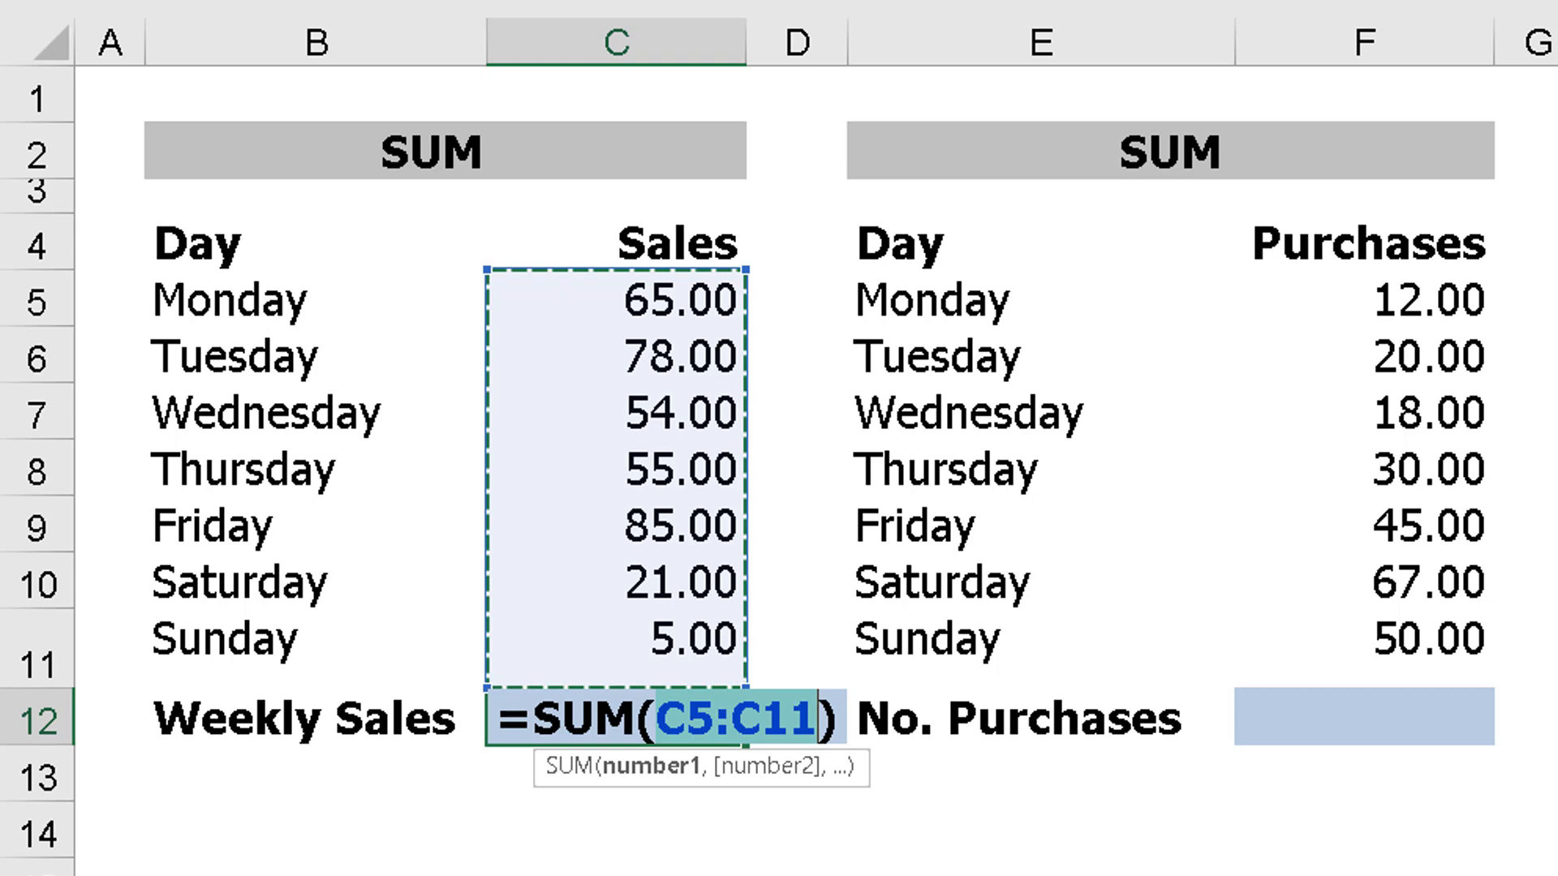
pyautogui.press('Return')
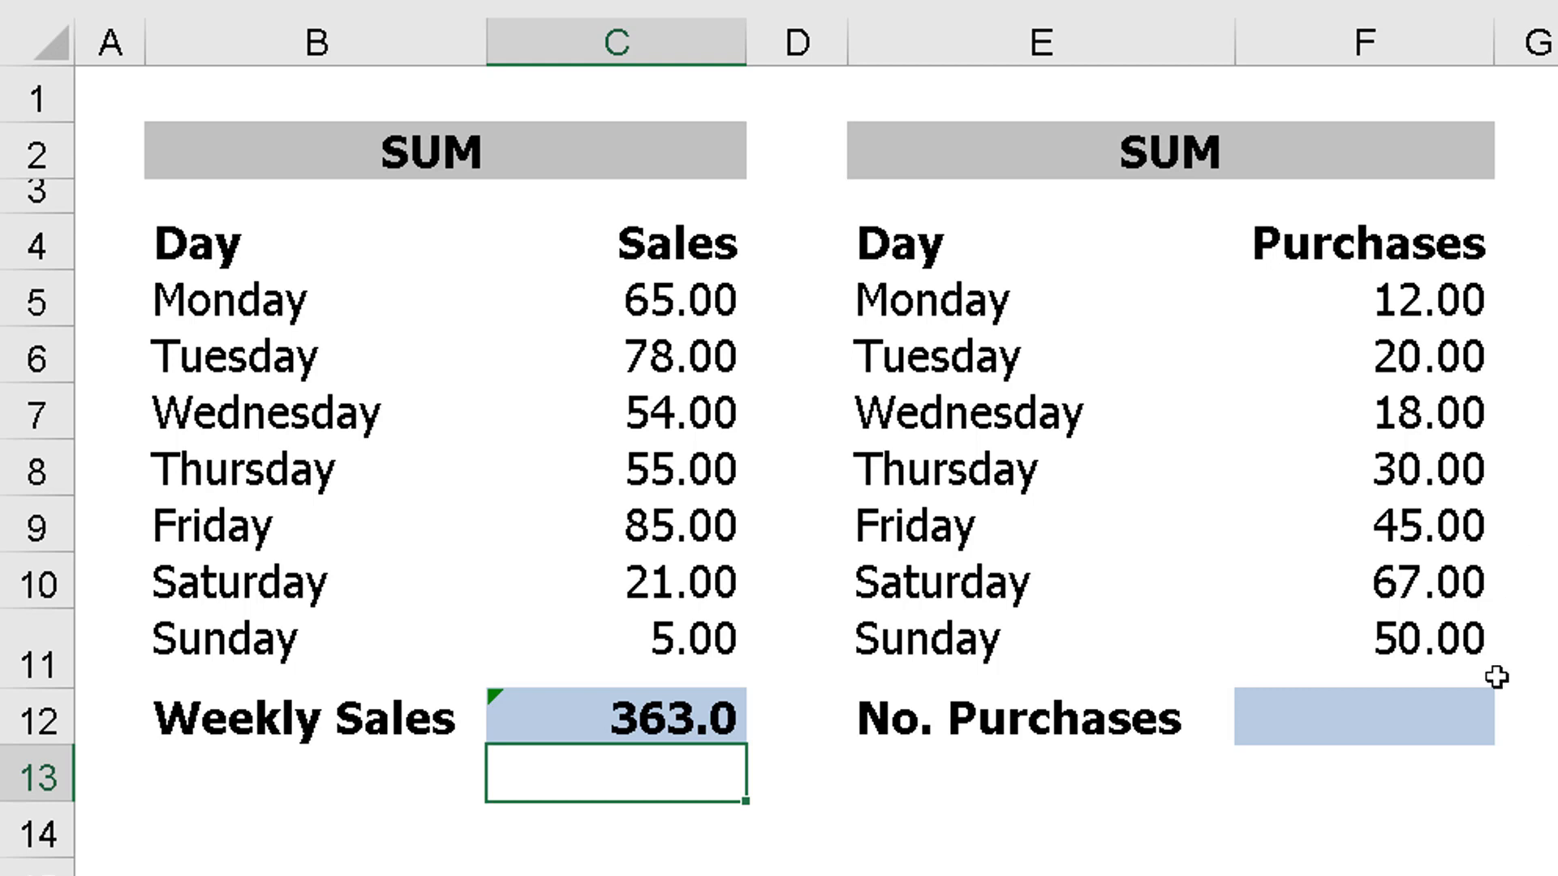
# Total the week's purchases (F5:F11) in the No. Purchases cell F12 with AutoSum
pyautogui.click(1349, 718)
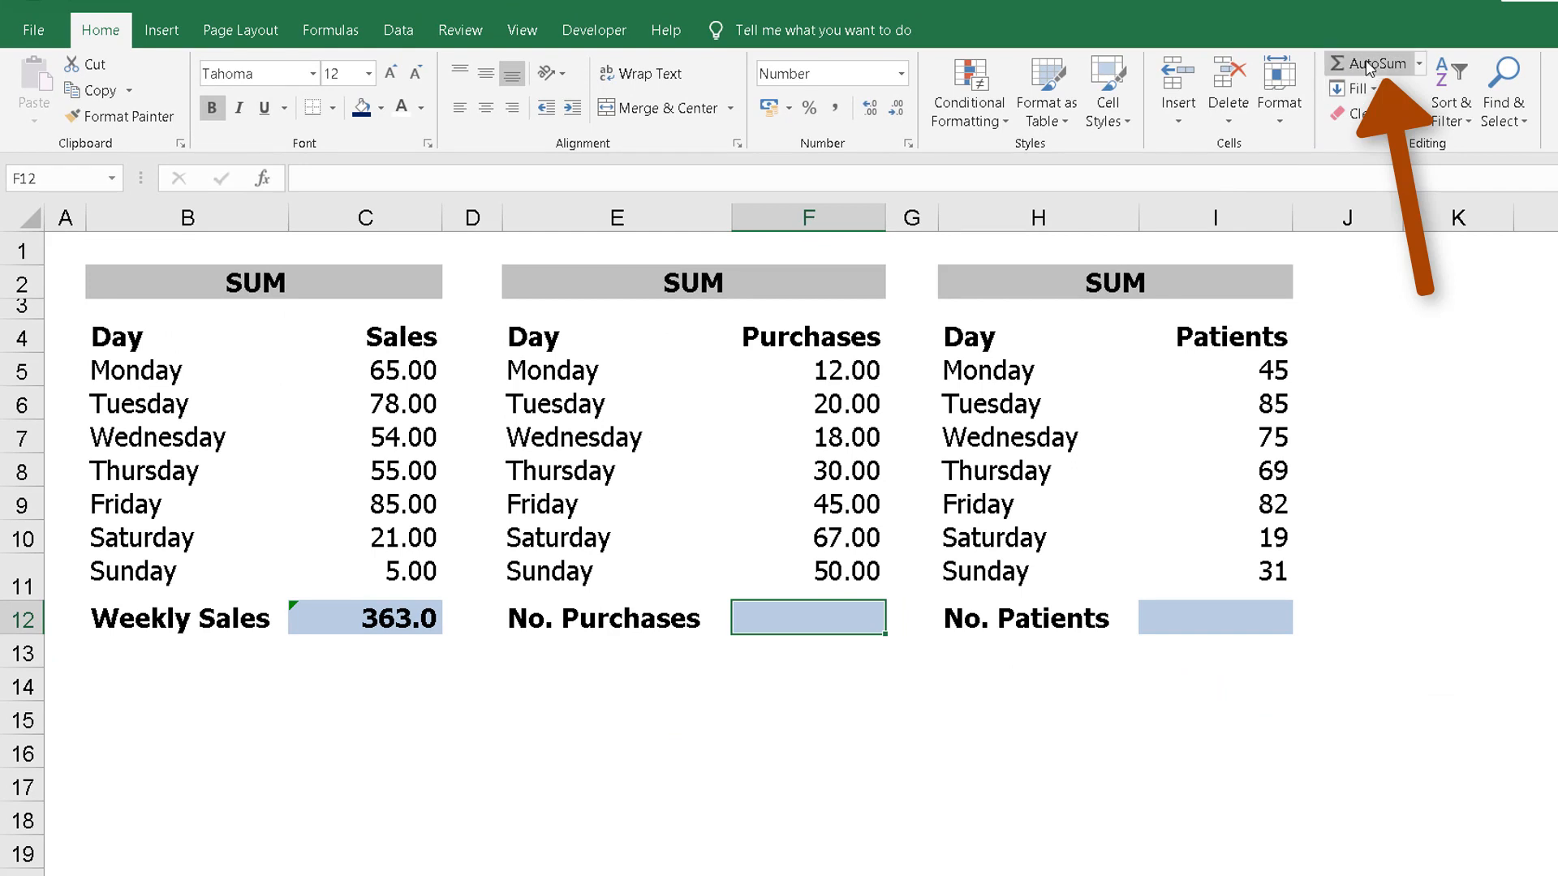
pyautogui.click(1370, 64)
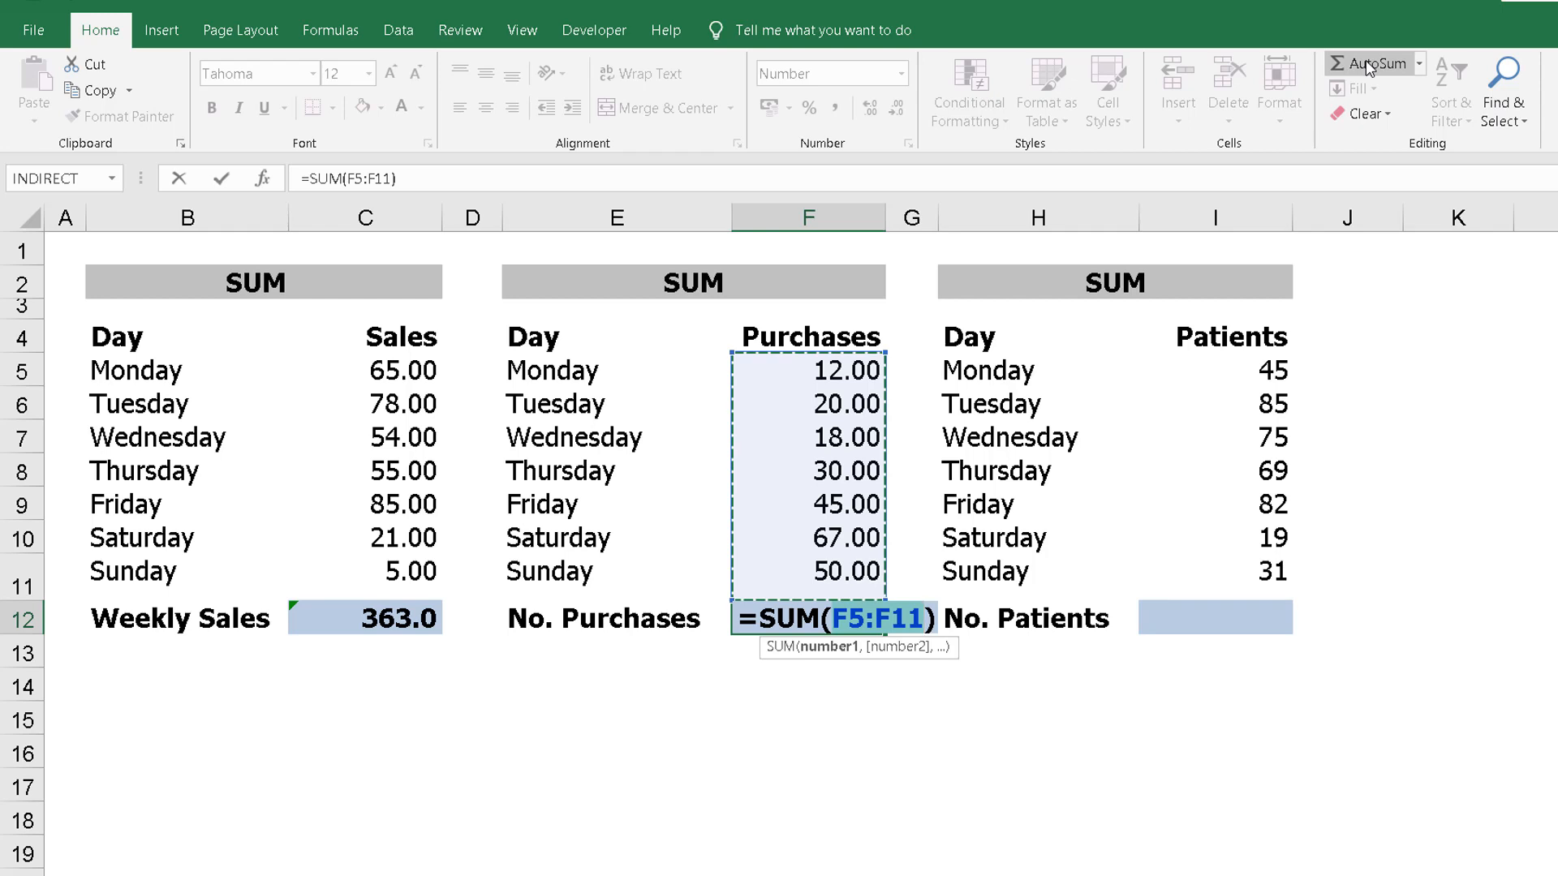
pyautogui.press('Return')
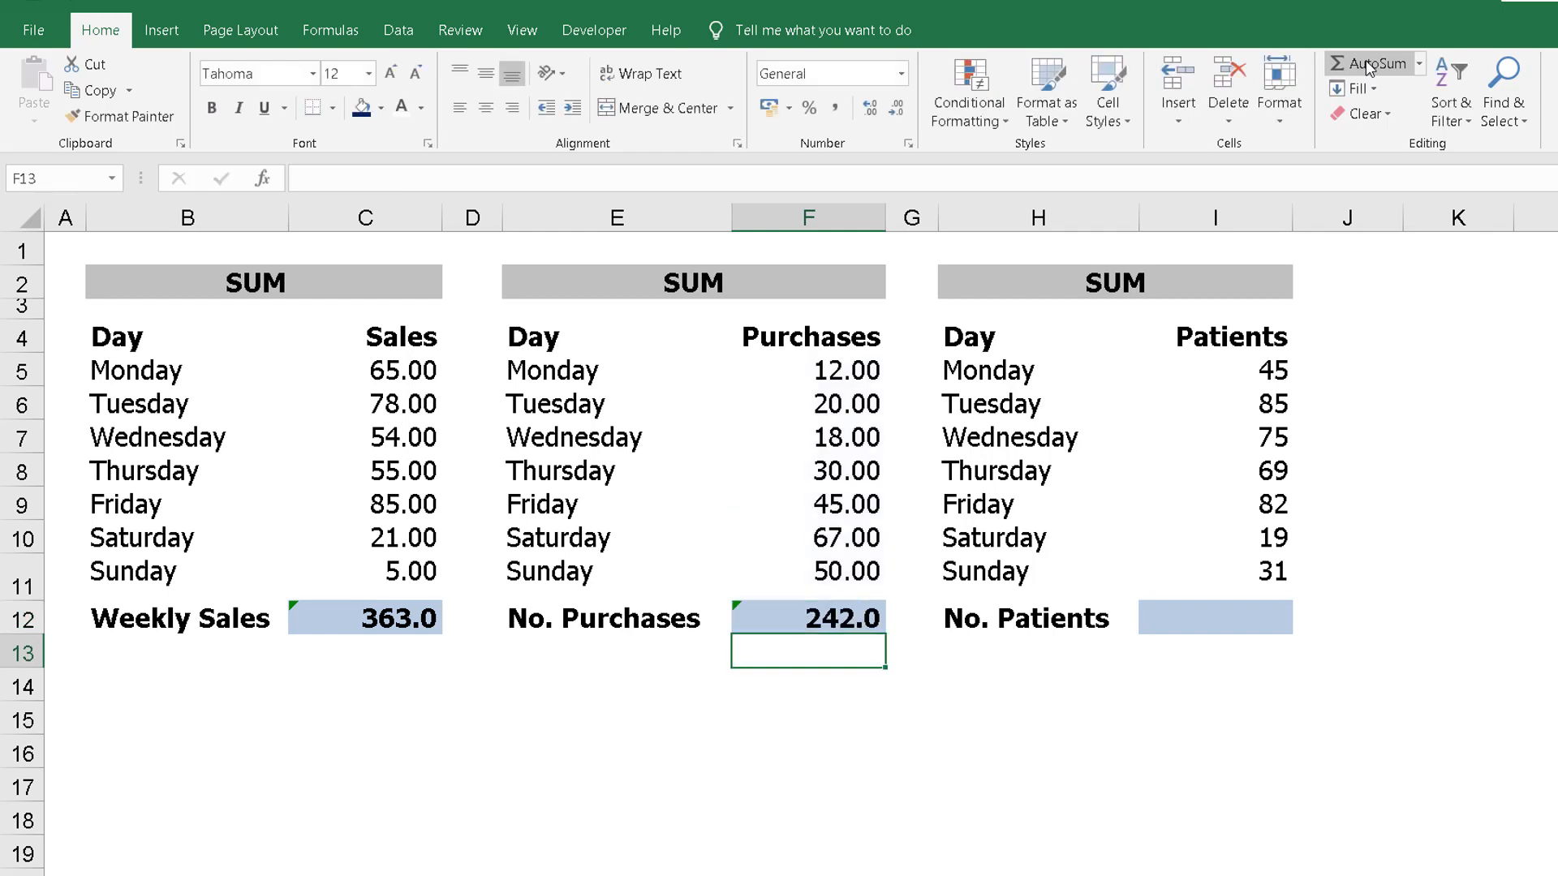
# Total the week's patients (I5:I11) in the No. Patients cell I12 with AutoSum
pyautogui.click(1230, 617)
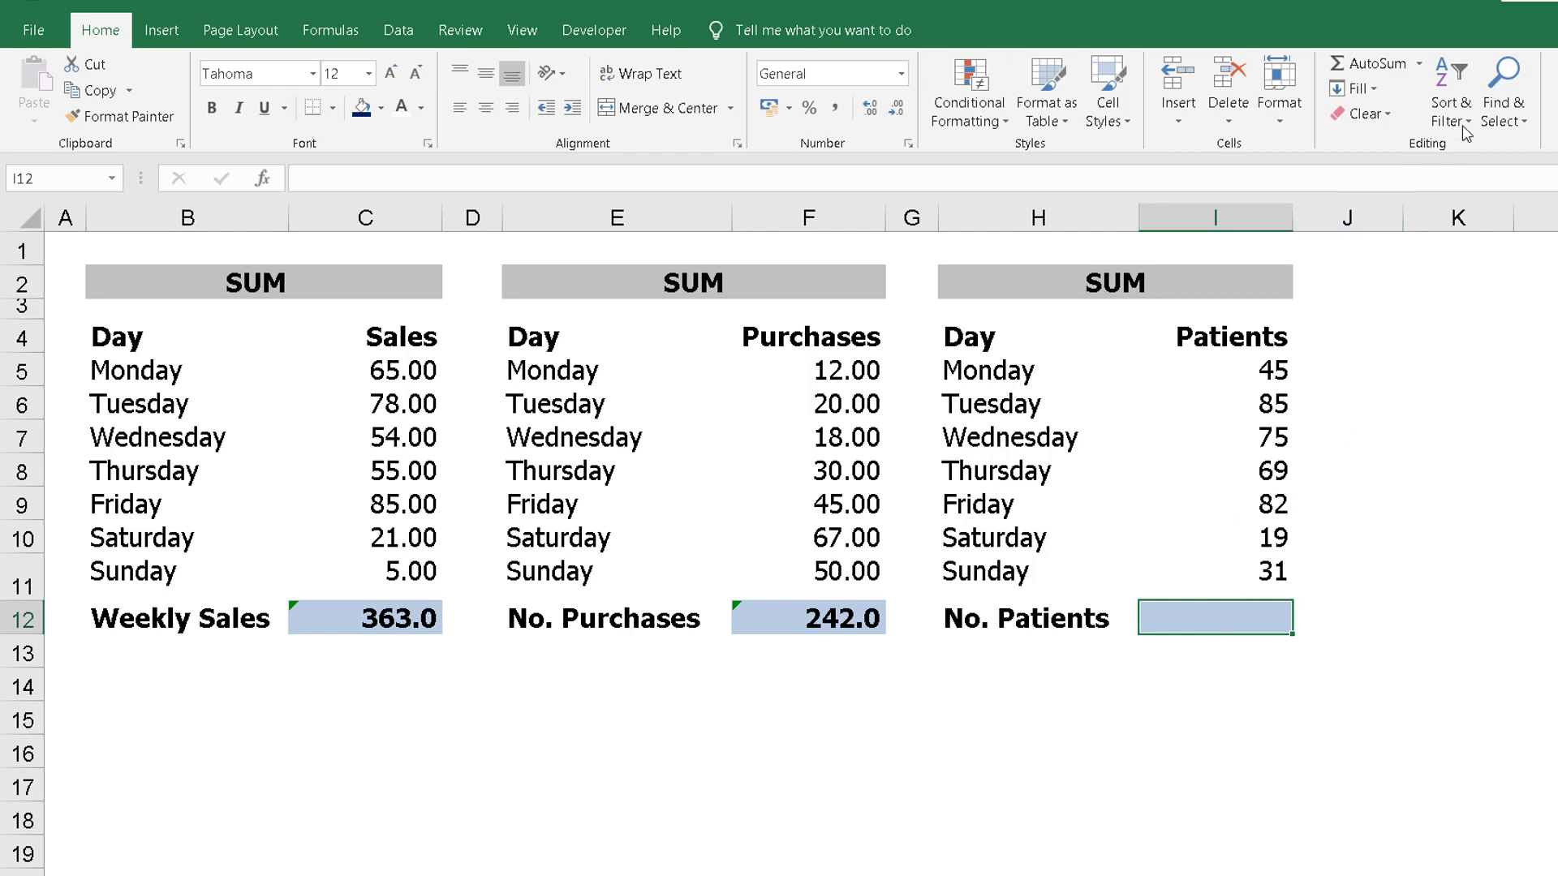
pyautogui.click(1379, 65)
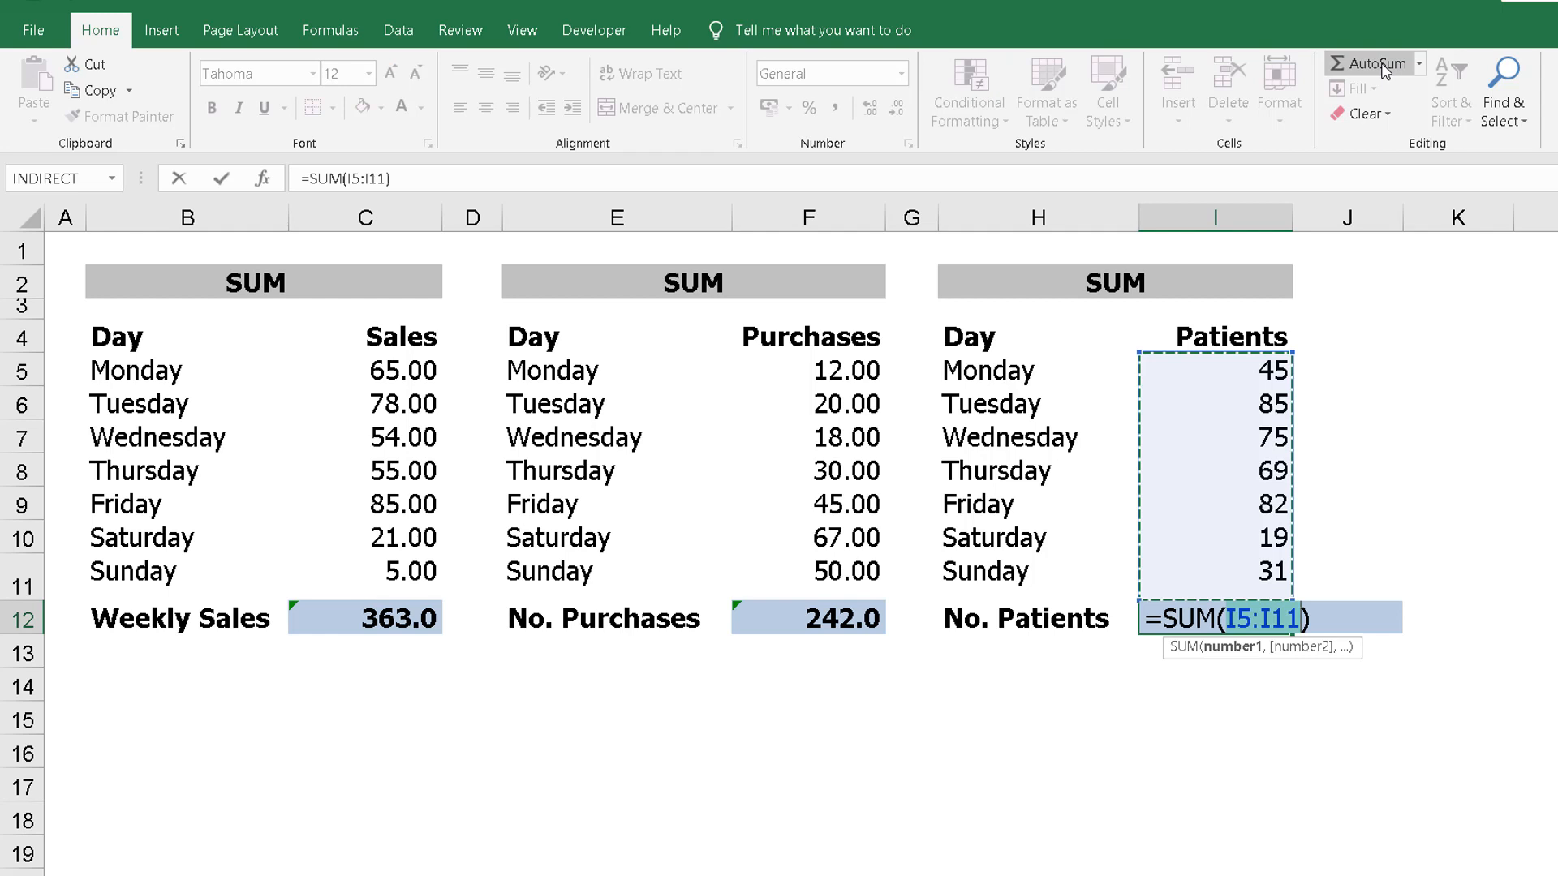
pyautogui.press('Return')
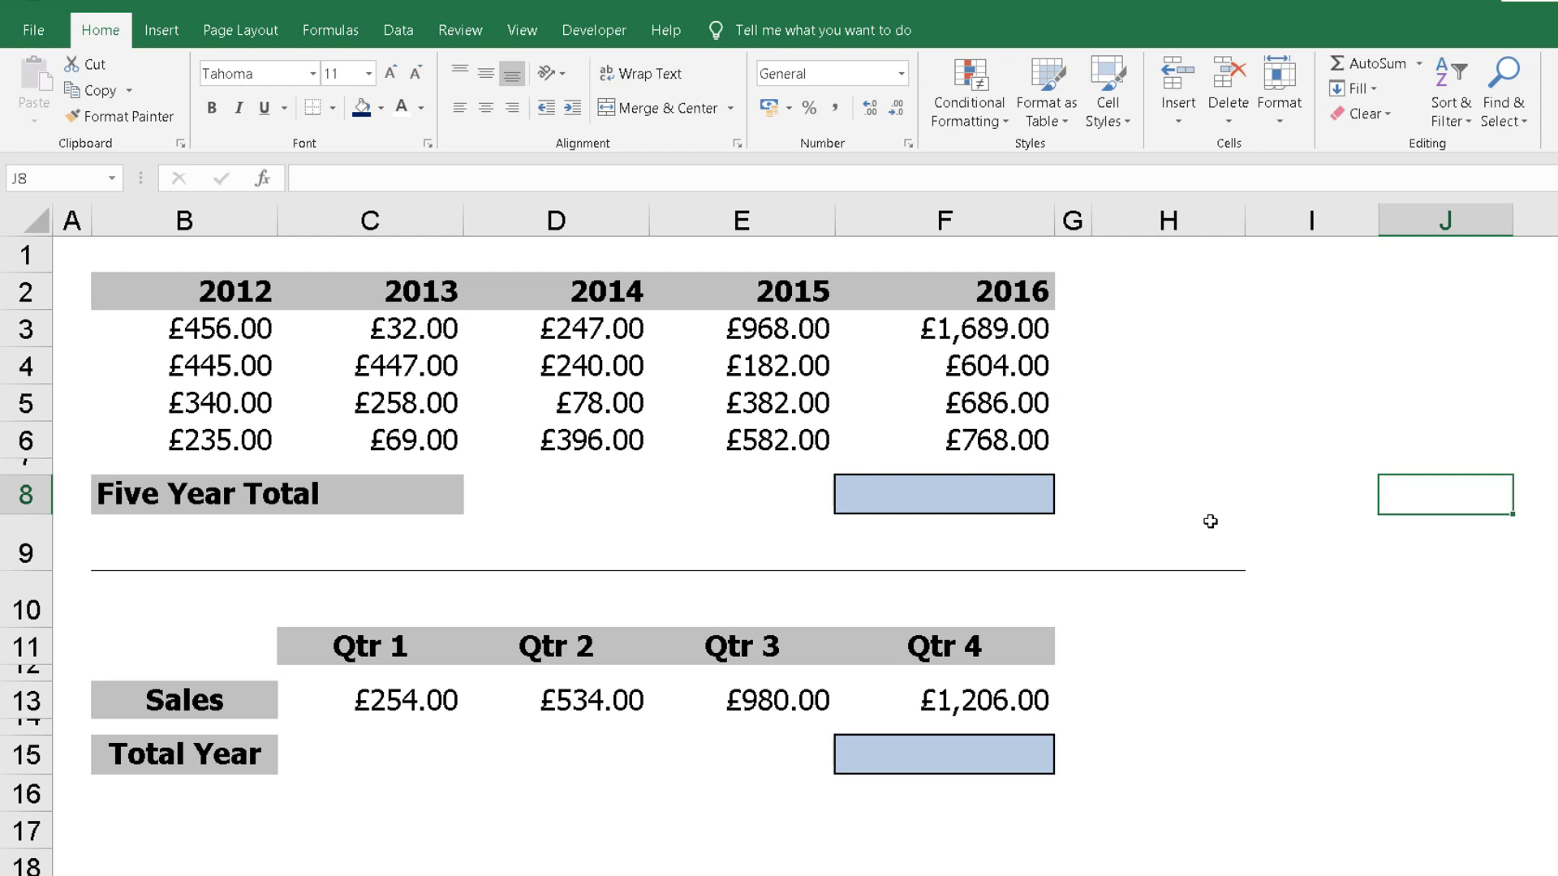
# Calculate the Five Year Total in F8 with AutoSum, replacing the suggested range with B3:F6
pyautogui.click(1001, 503)
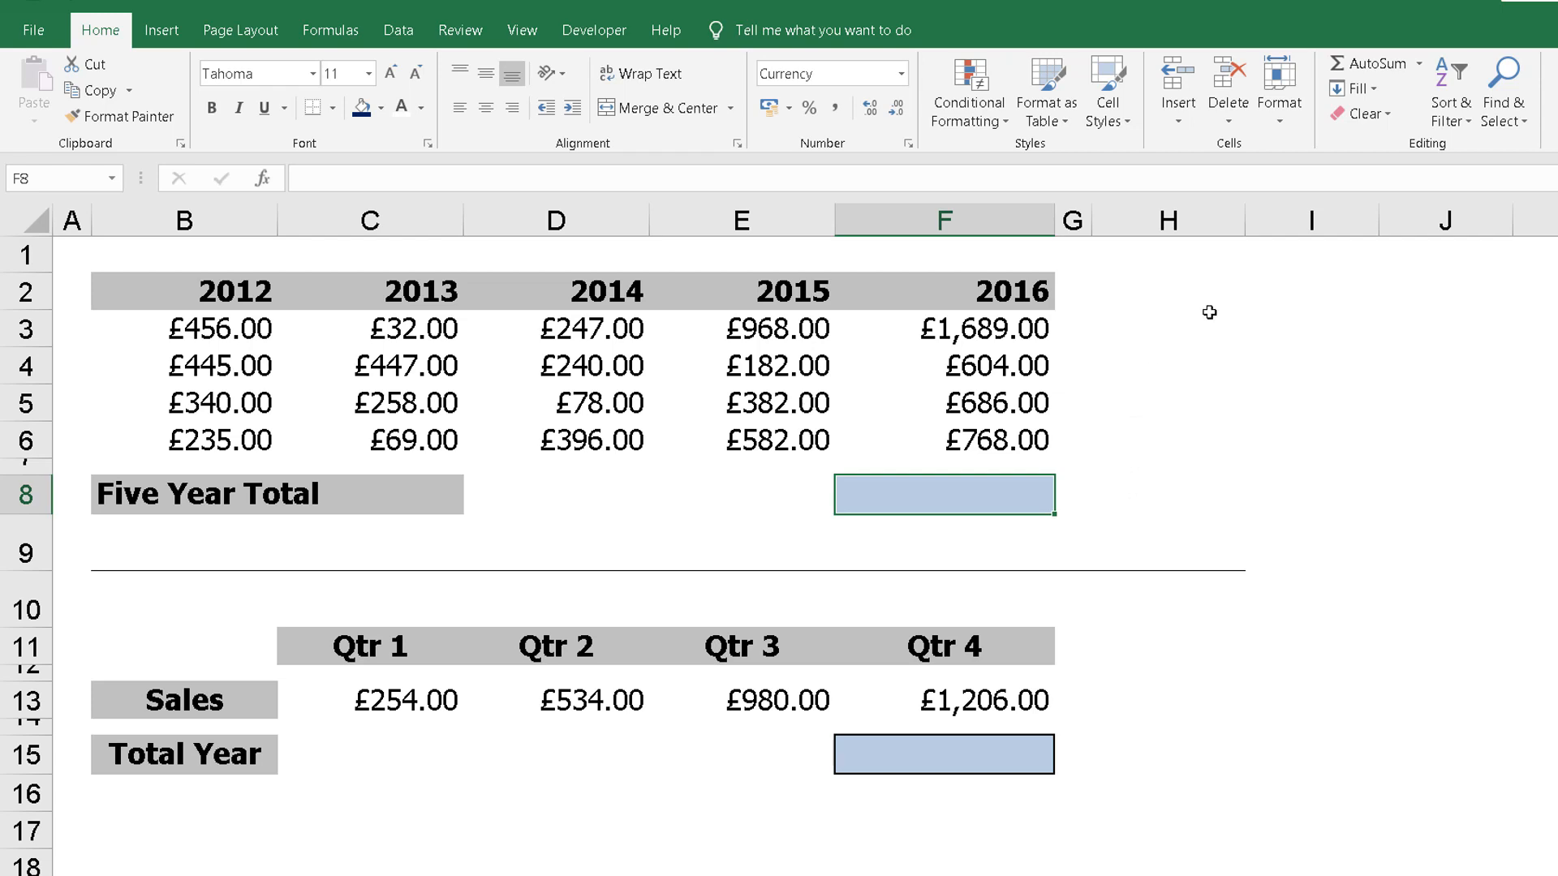
pyautogui.click(1377, 65)
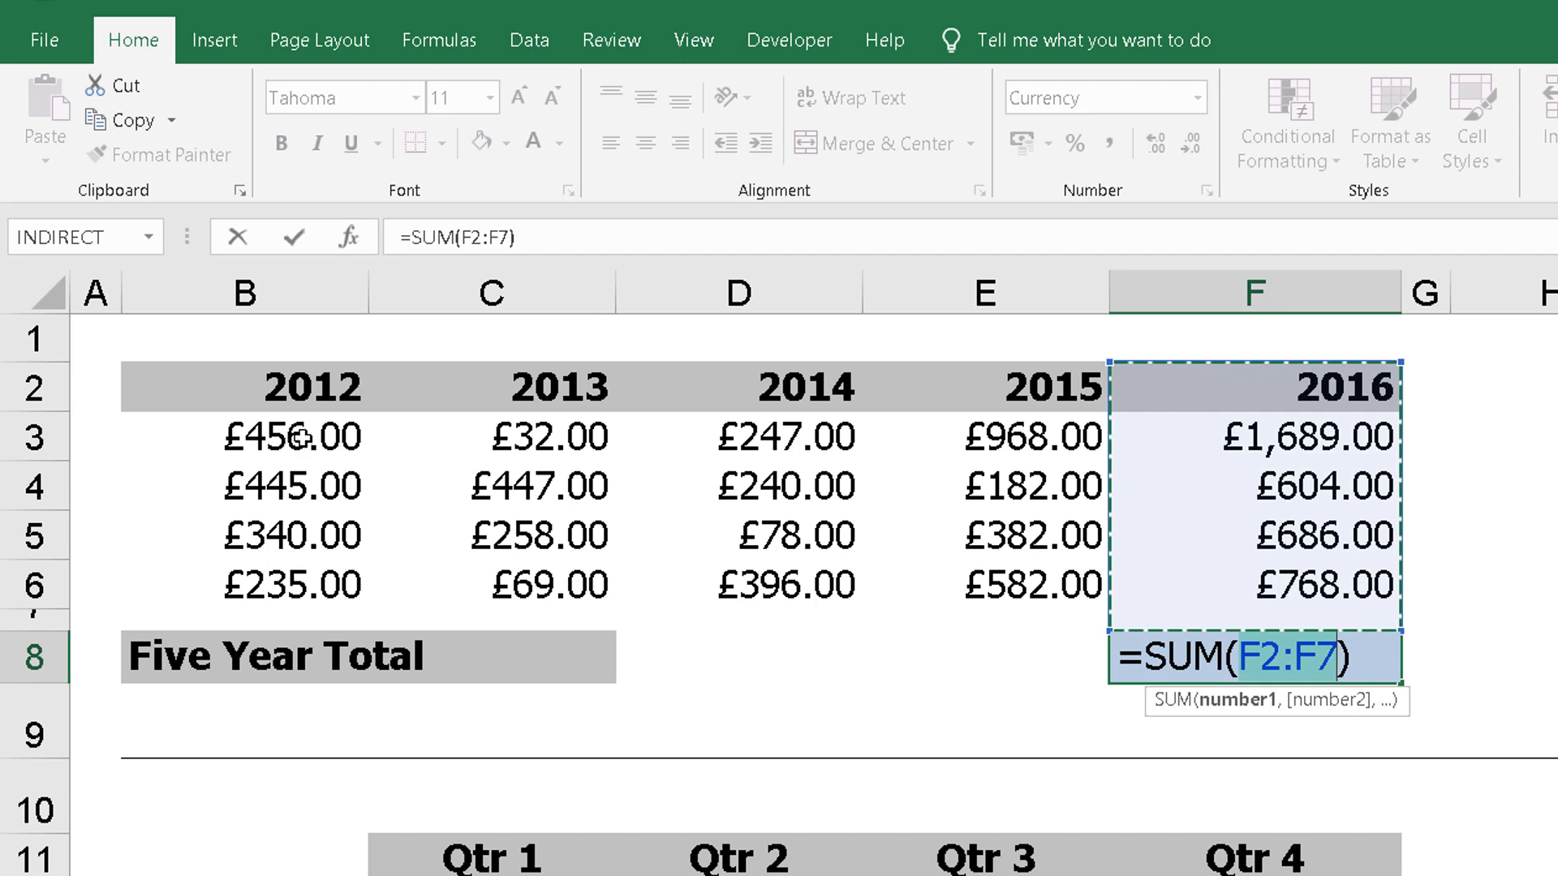
pyautogui.moveTo(301, 438); pyautogui.dragTo(1221, 576)
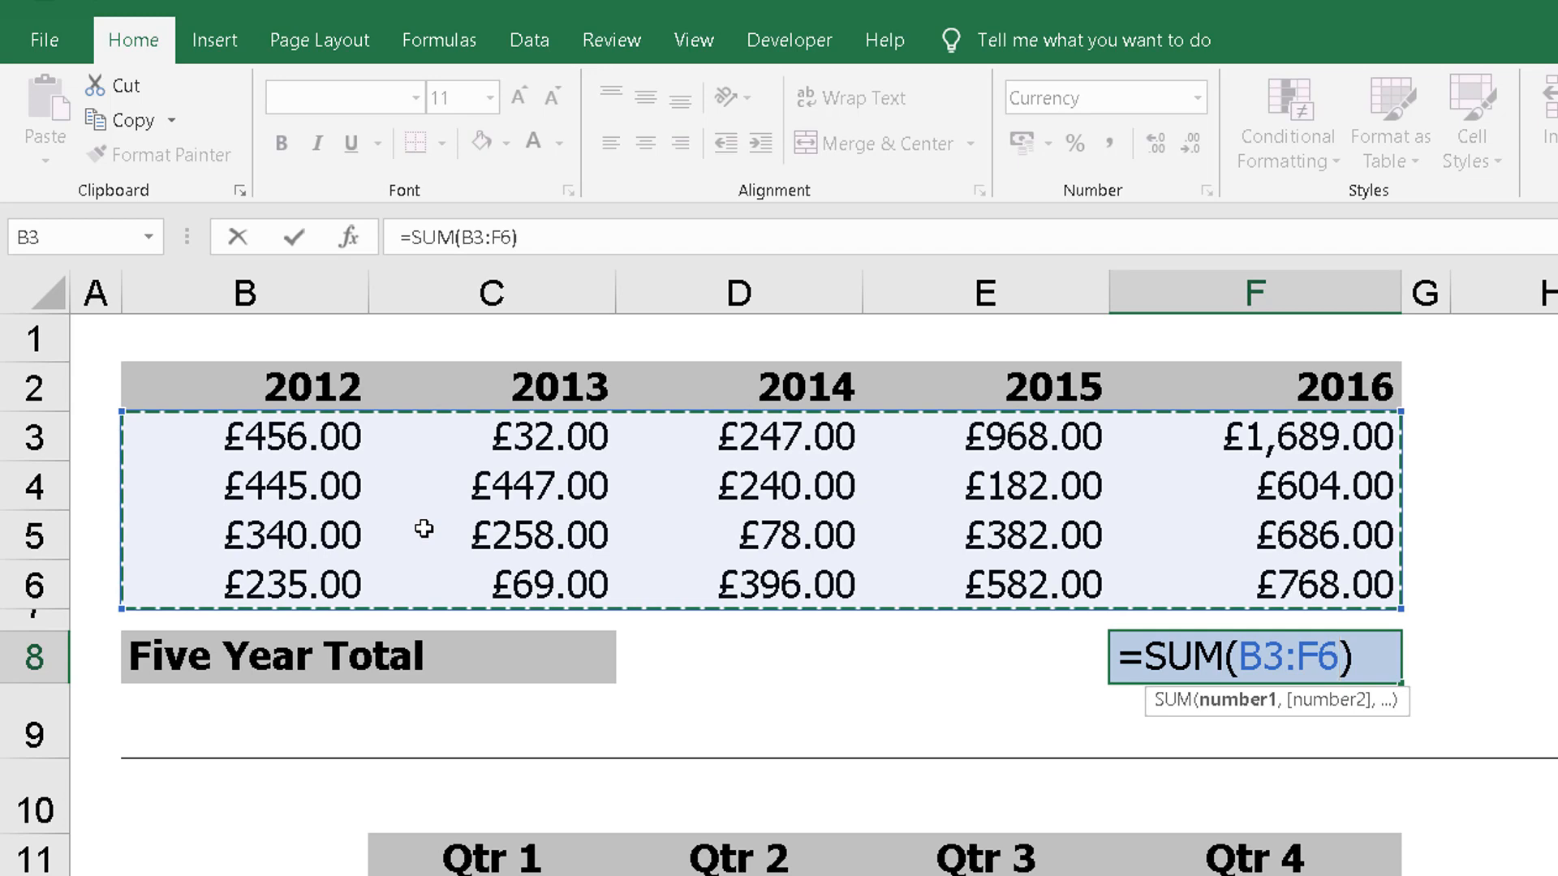
pyautogui.press('Return')
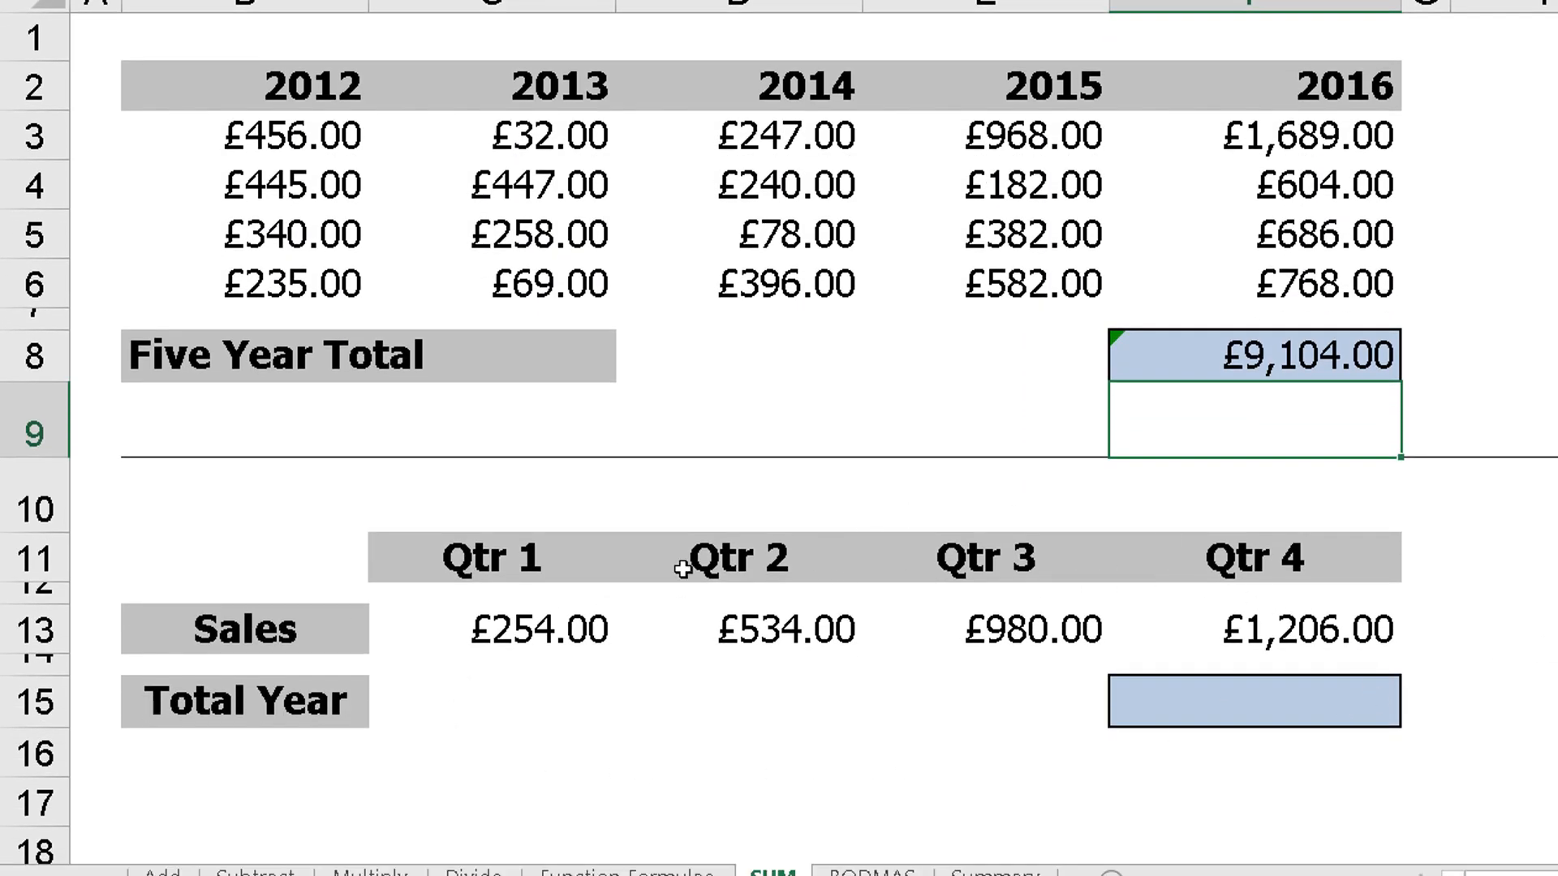
# Calculate the Total Year in F15 with AutoSum over the four quarterly sales figures, C13:F13
pyautogui.click(1271, 705)
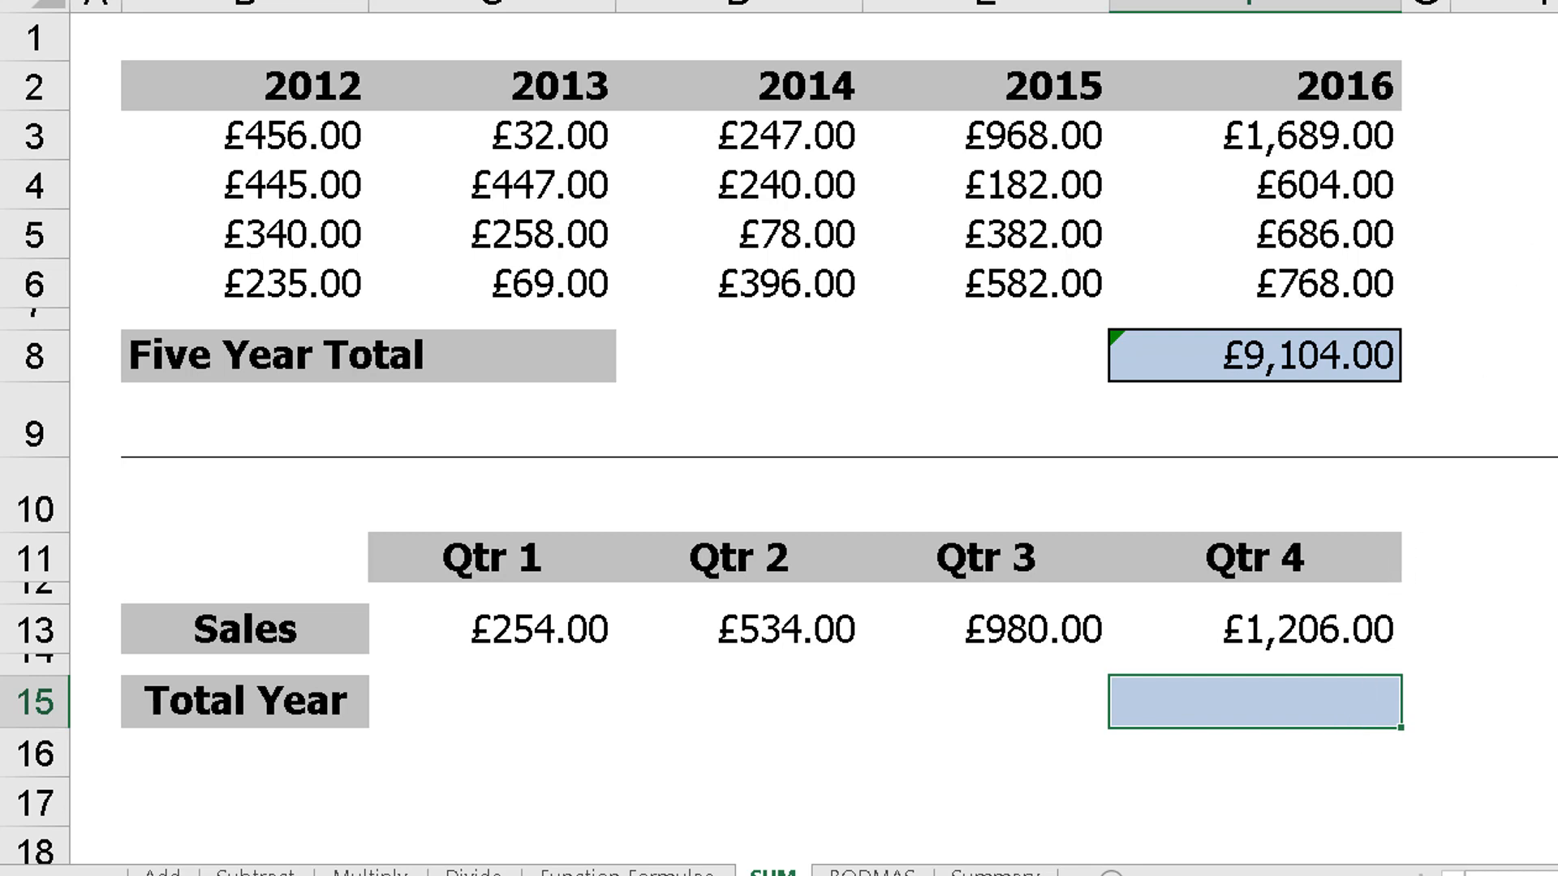
pyautogui.hotkey('alt', '=')
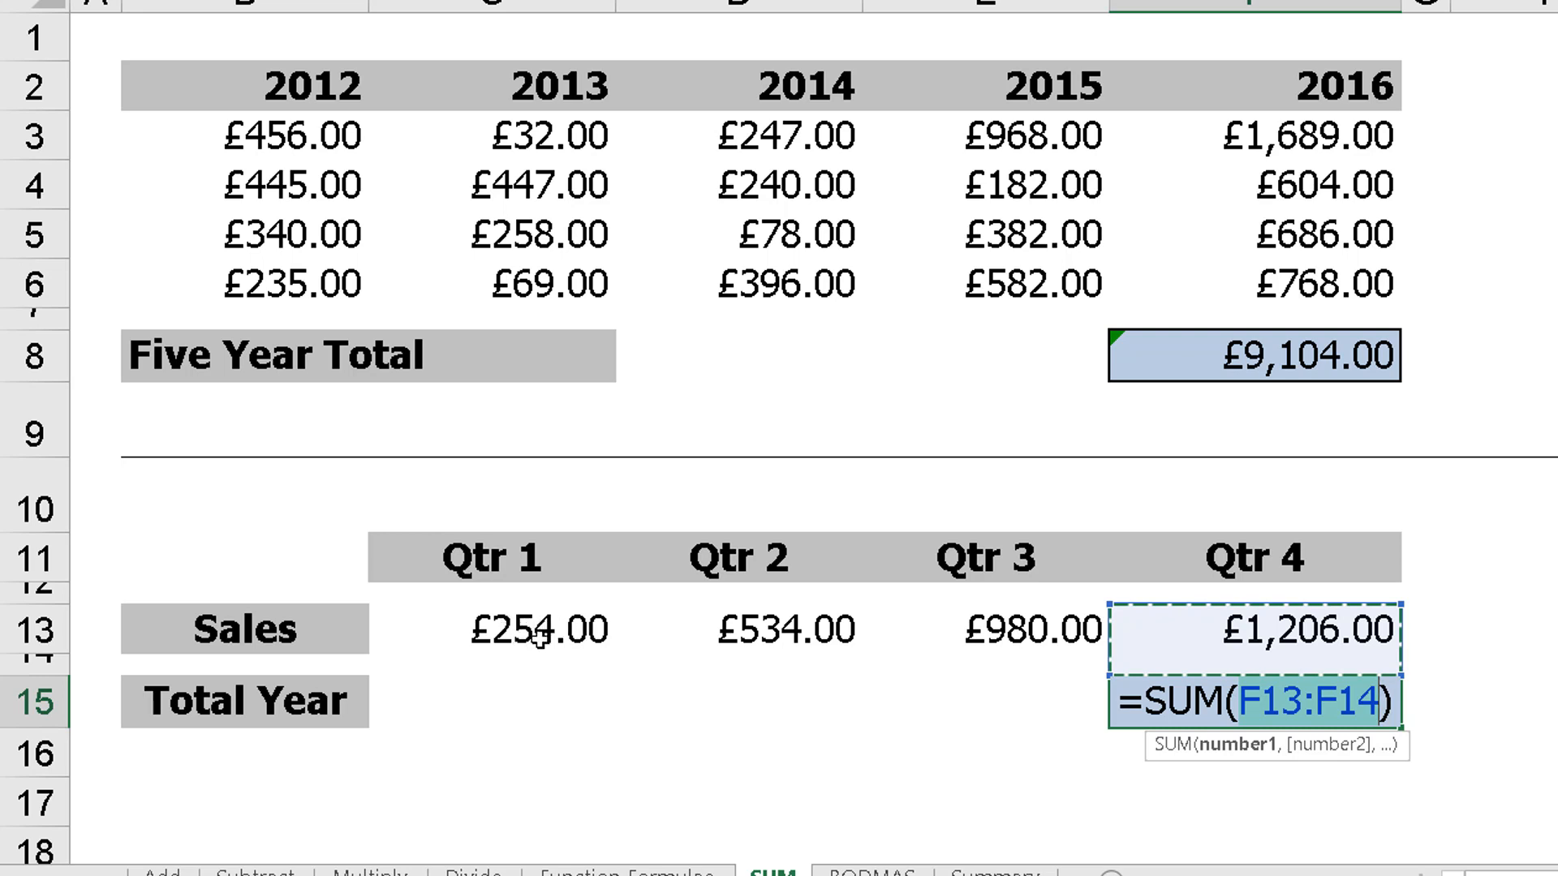
pyautogui.click(512, 634)
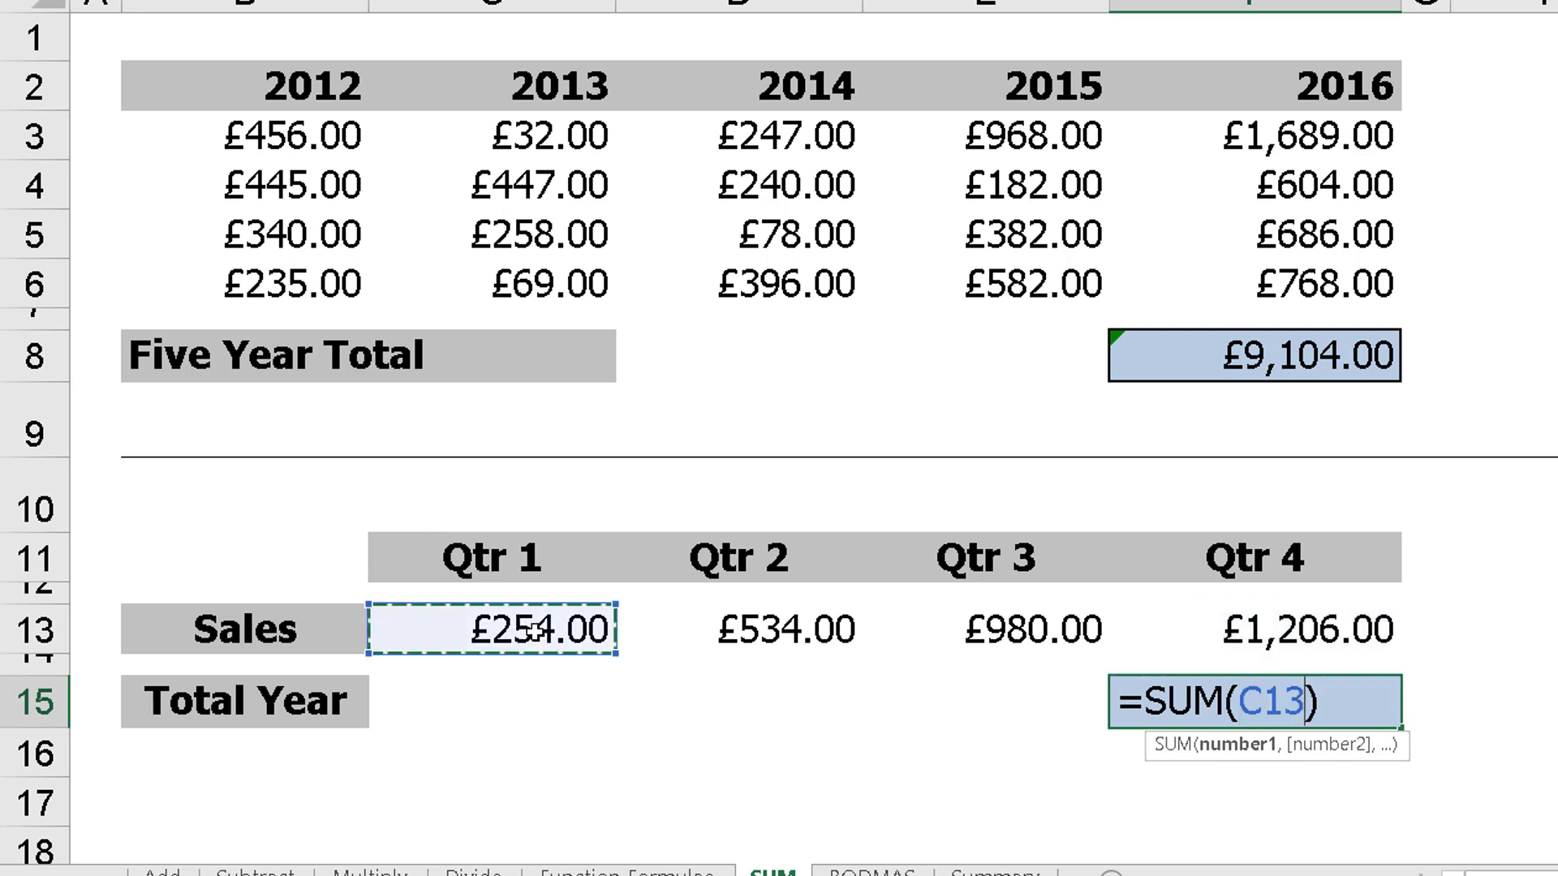
pyautogui.moveTo(621, 632); pyautogui.dragTo(1259, 638)
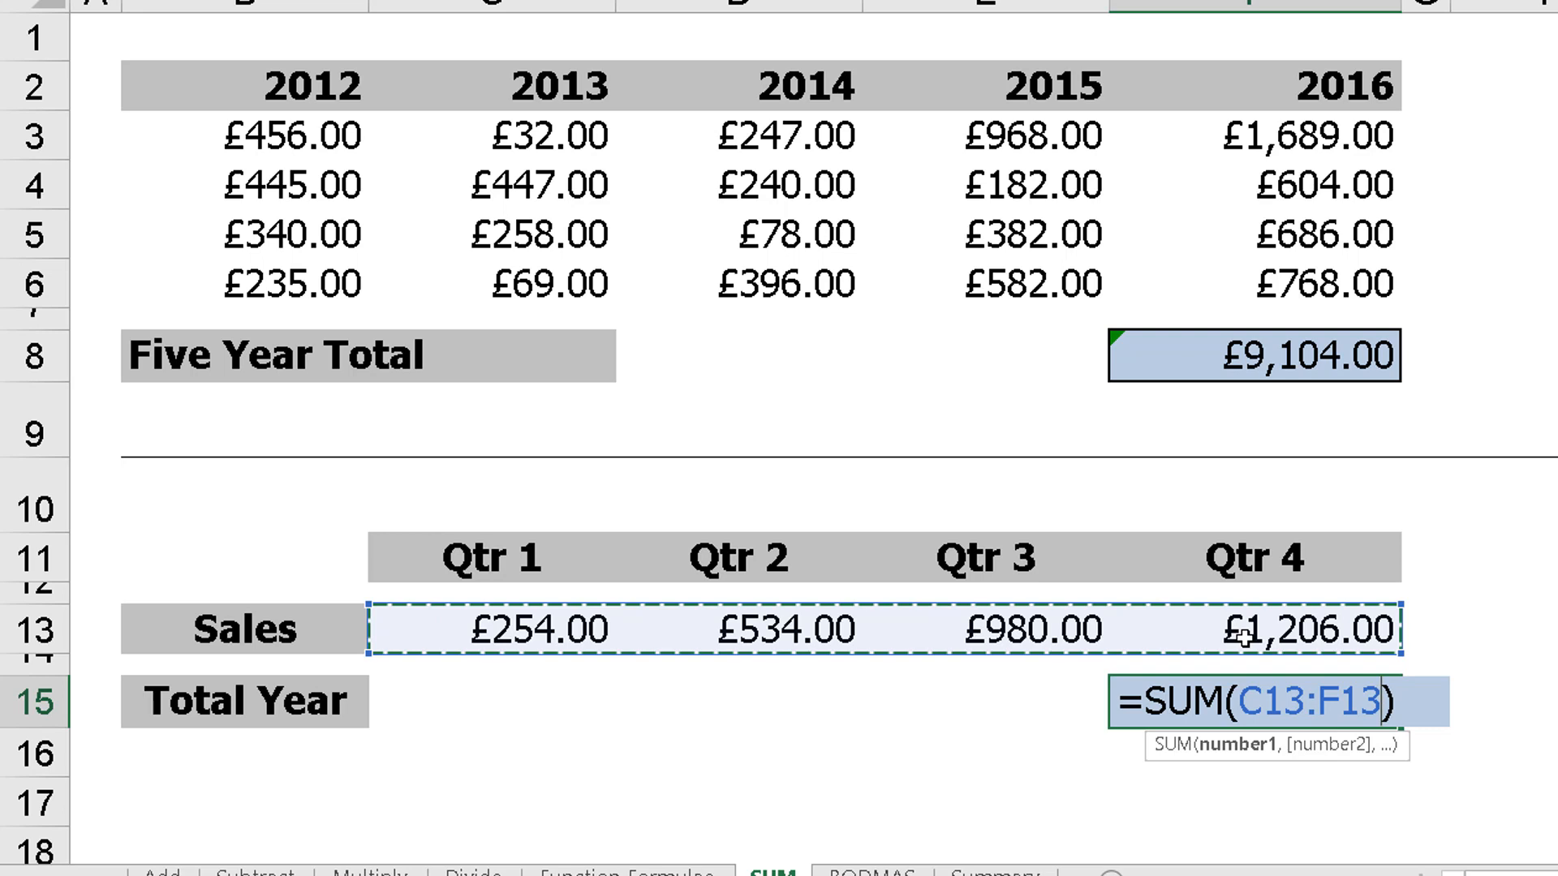
pyautogui.press('Return')
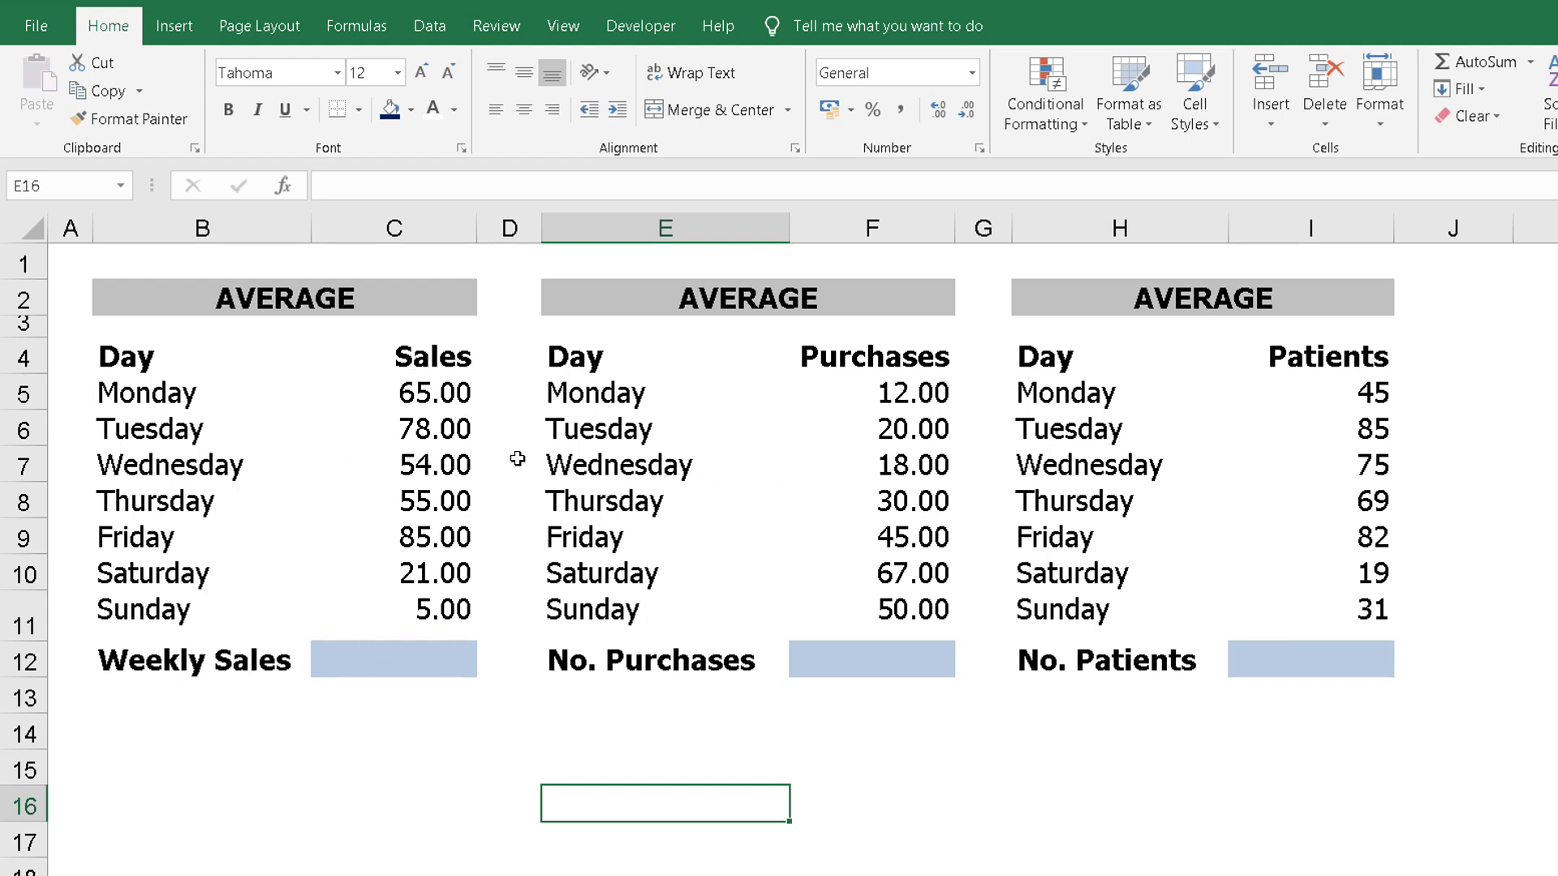
# On the AVERAGE tables, insert the average of the week's sales (C5:C11) in the Weekly Sales cell C12
pyautogui.click(400, 661)
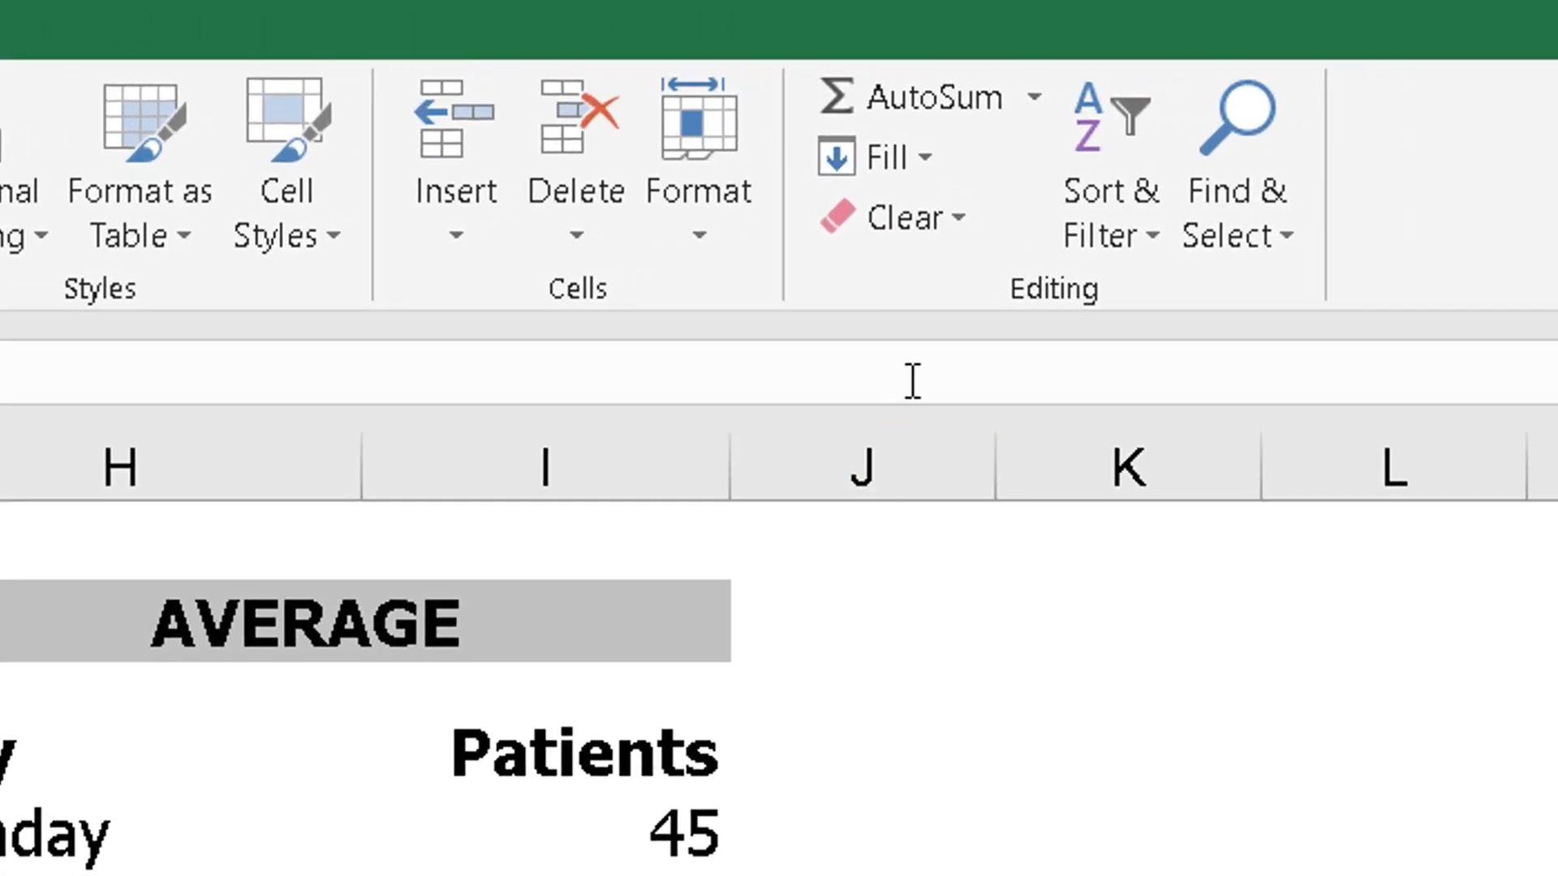
pyautogui.click(1034, 99)
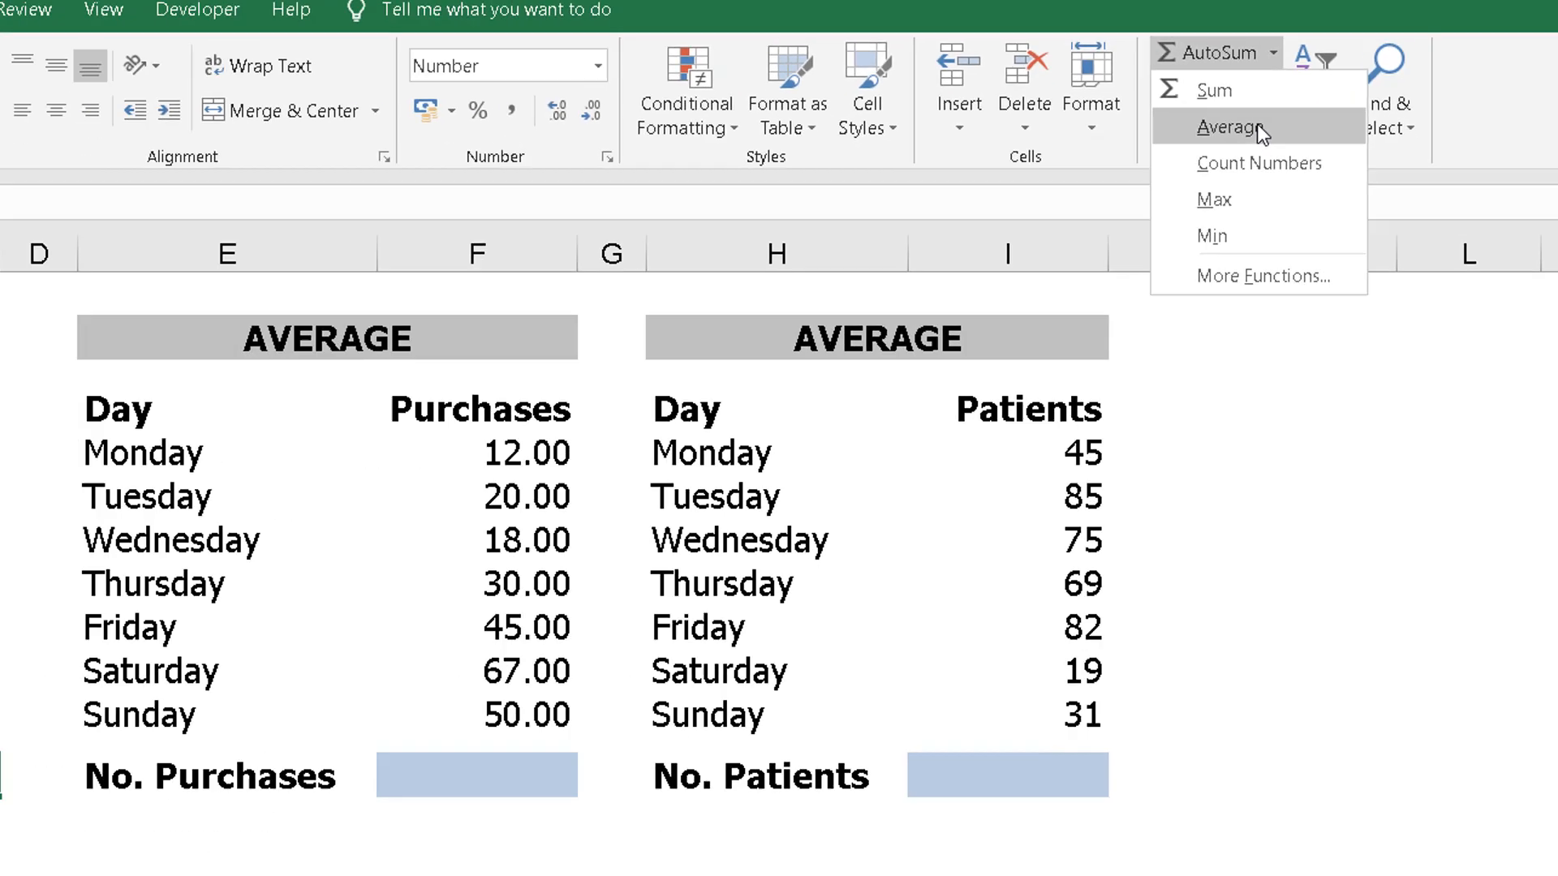
pyautogui.click(1258, 127)
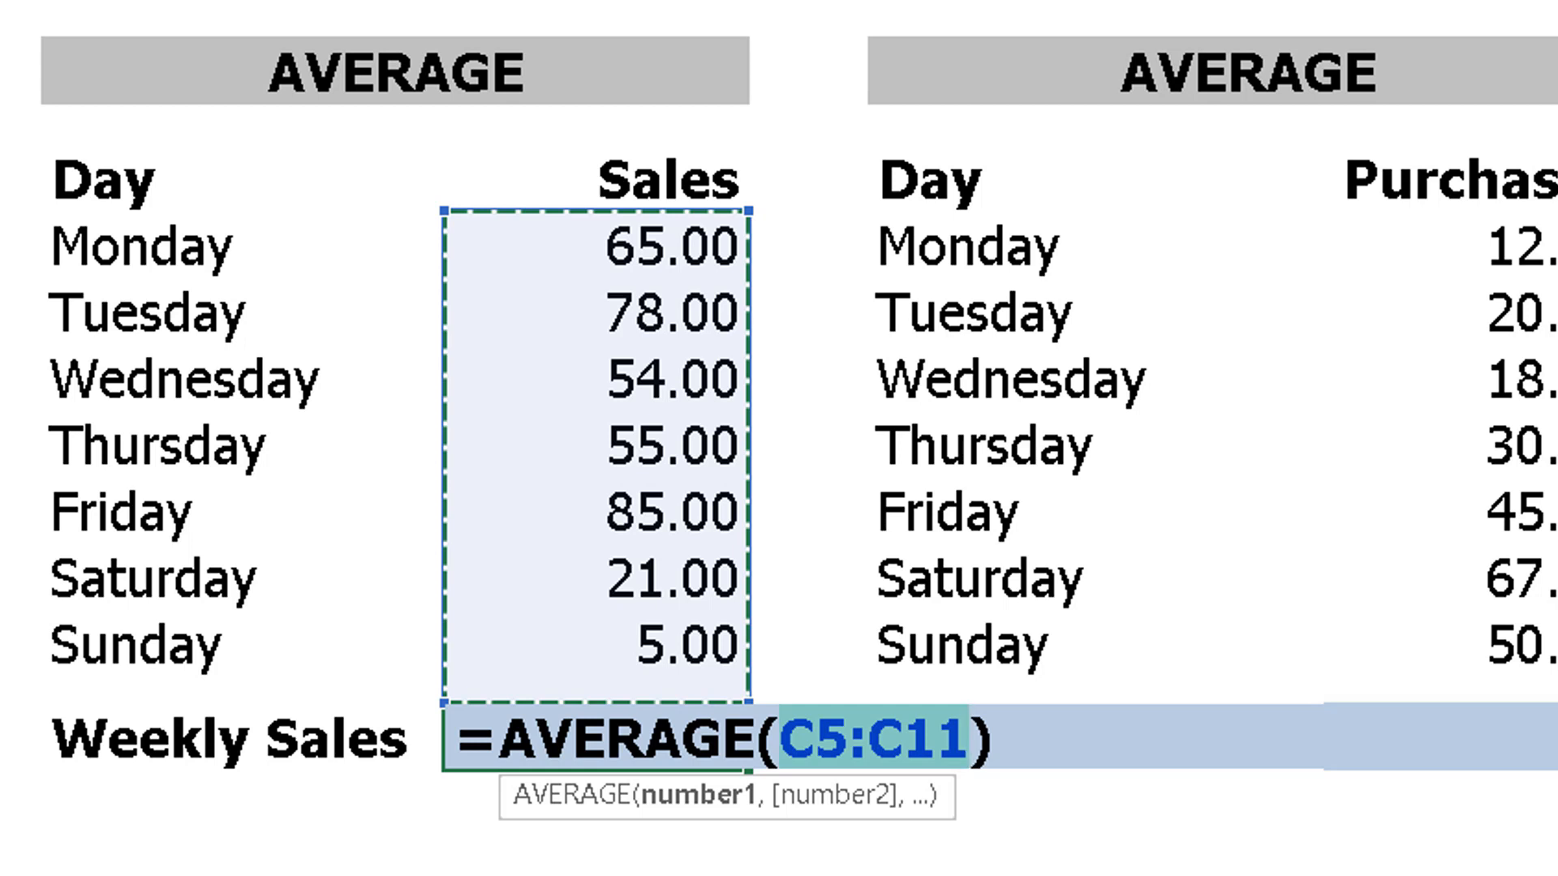
pyautogui.press('Return')
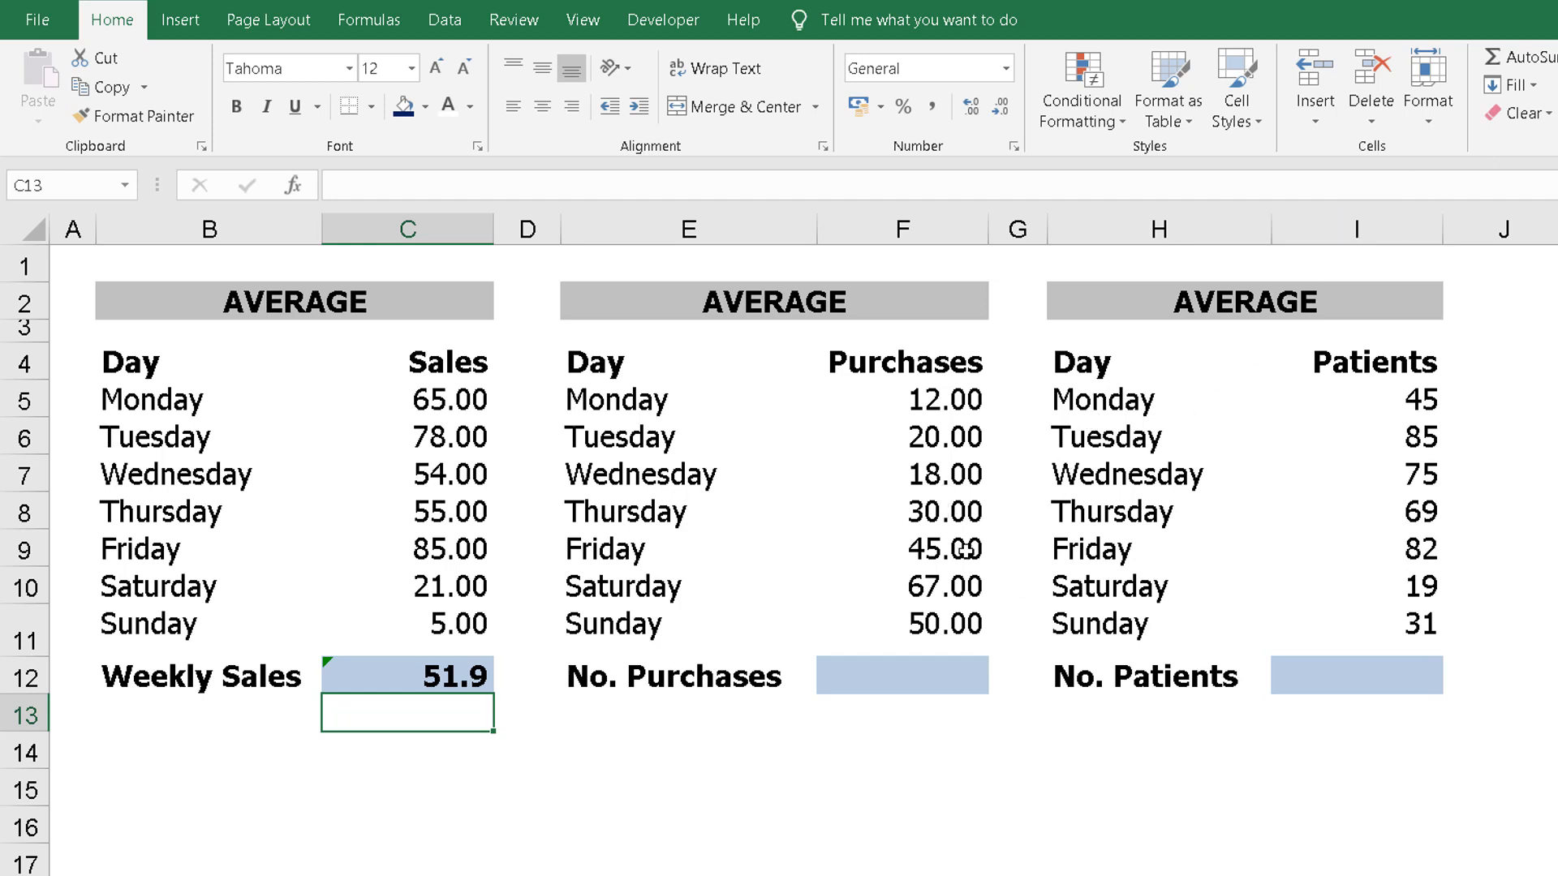
# Select the purchases together with their empty result cell (F5:F12) and insert their average in F12
pyautogui.click(936, 399)
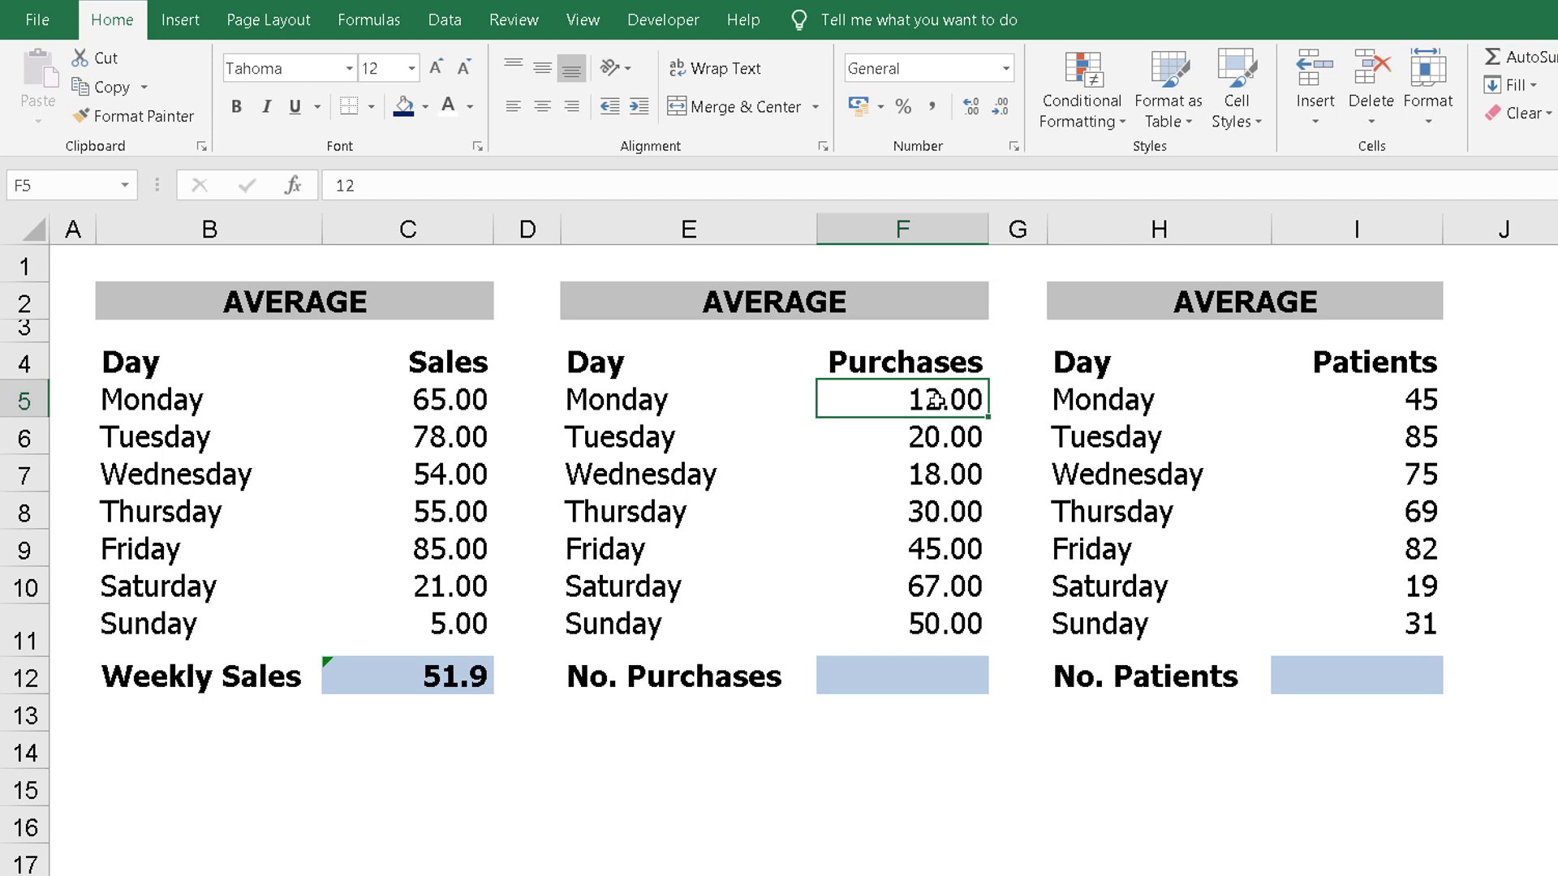
pyautogui.moveTo(937, 399); pyautogui.dragTo(893, 678)
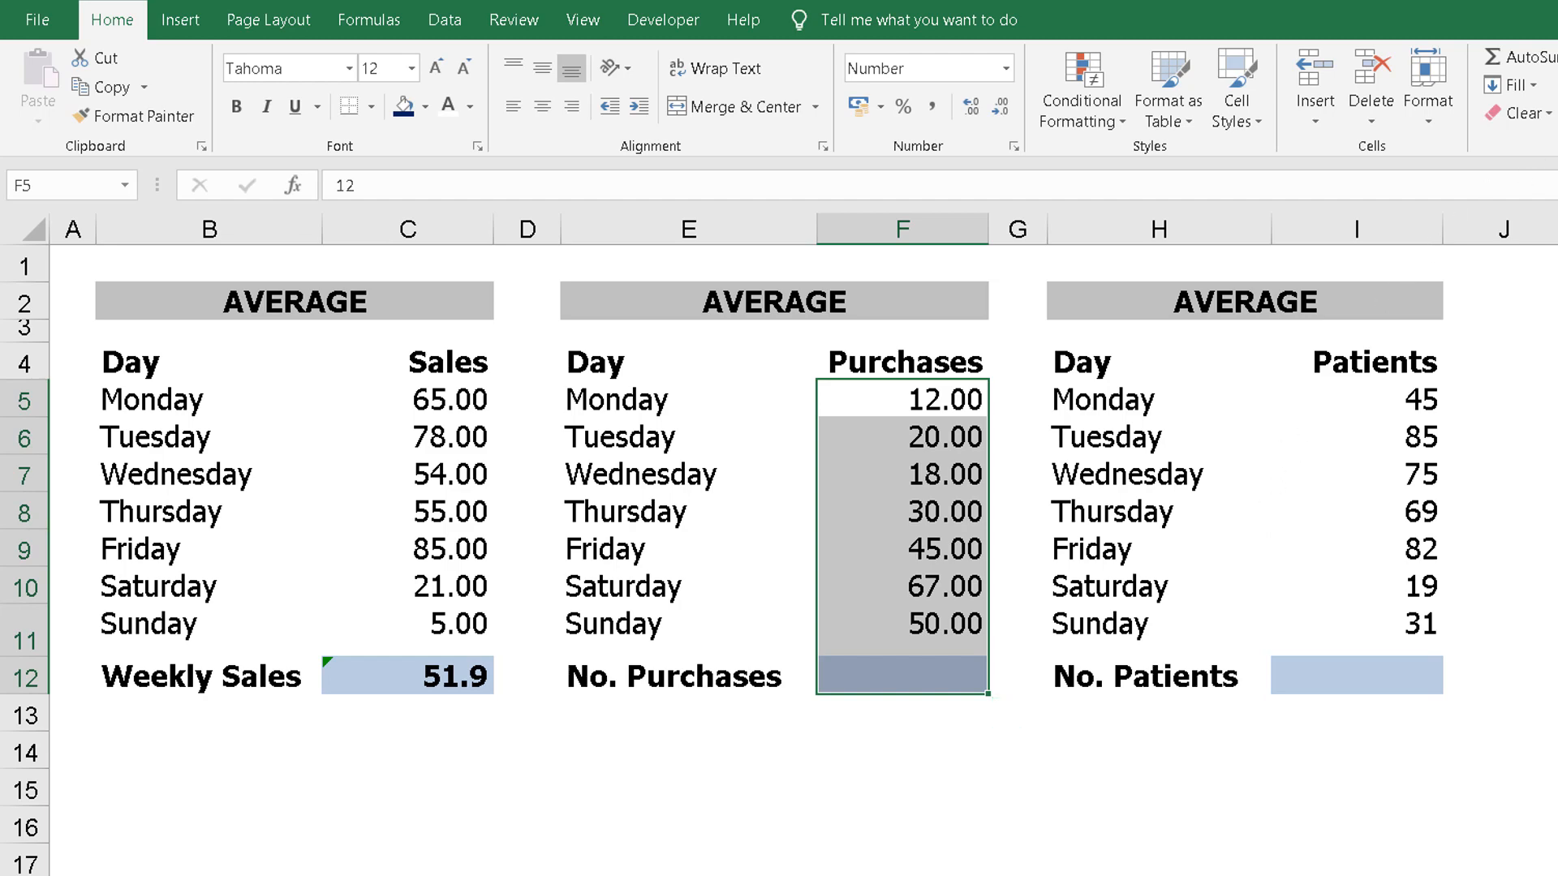
pyautogui.click(1557, 59)
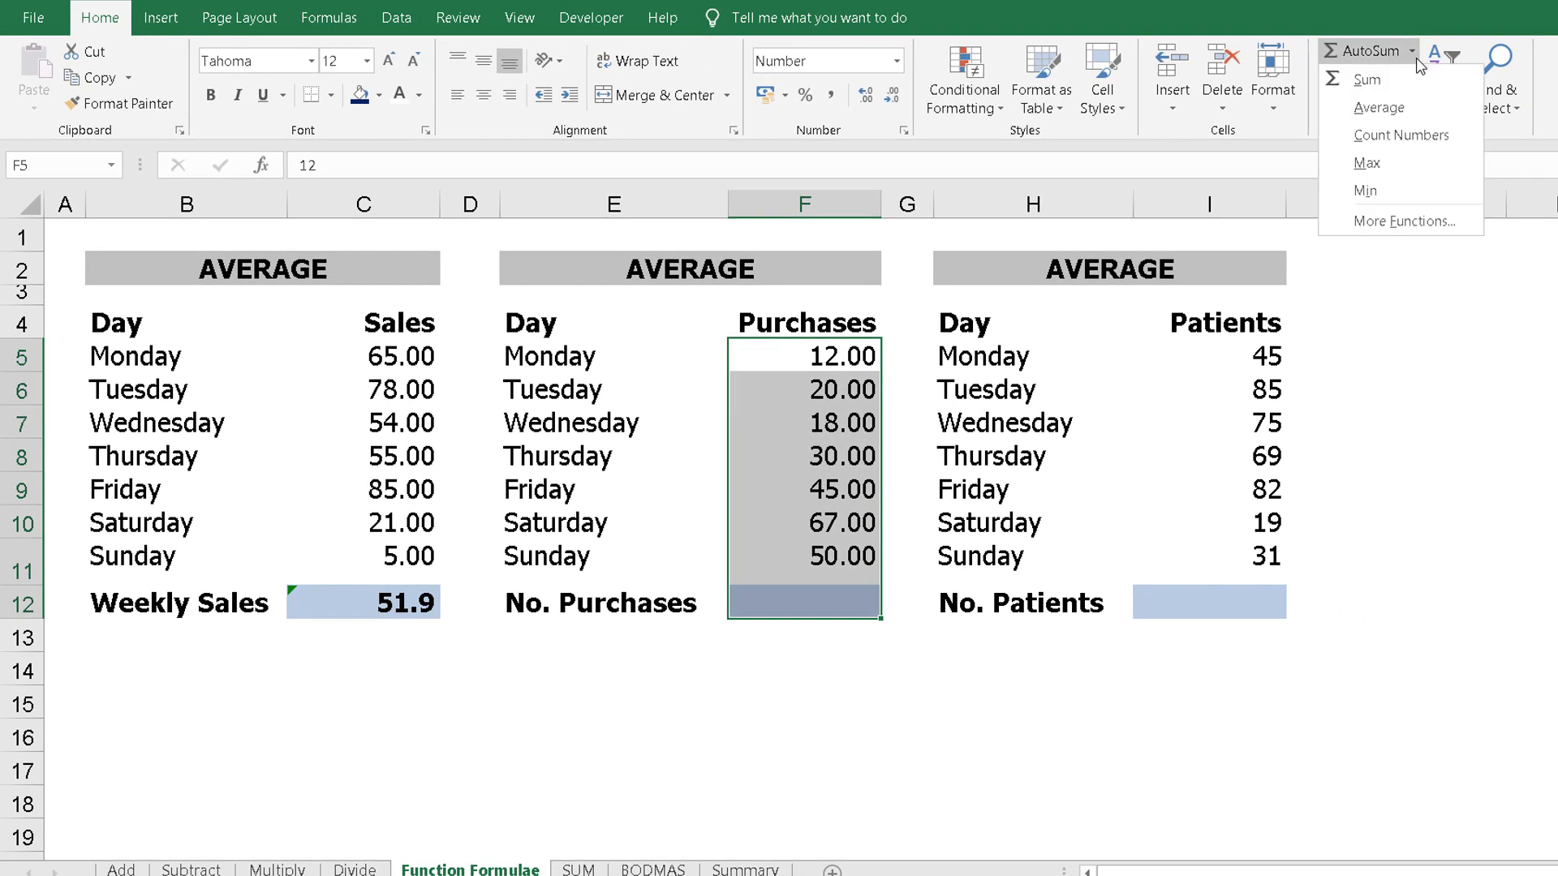
pyautogui.click(1378, 108)
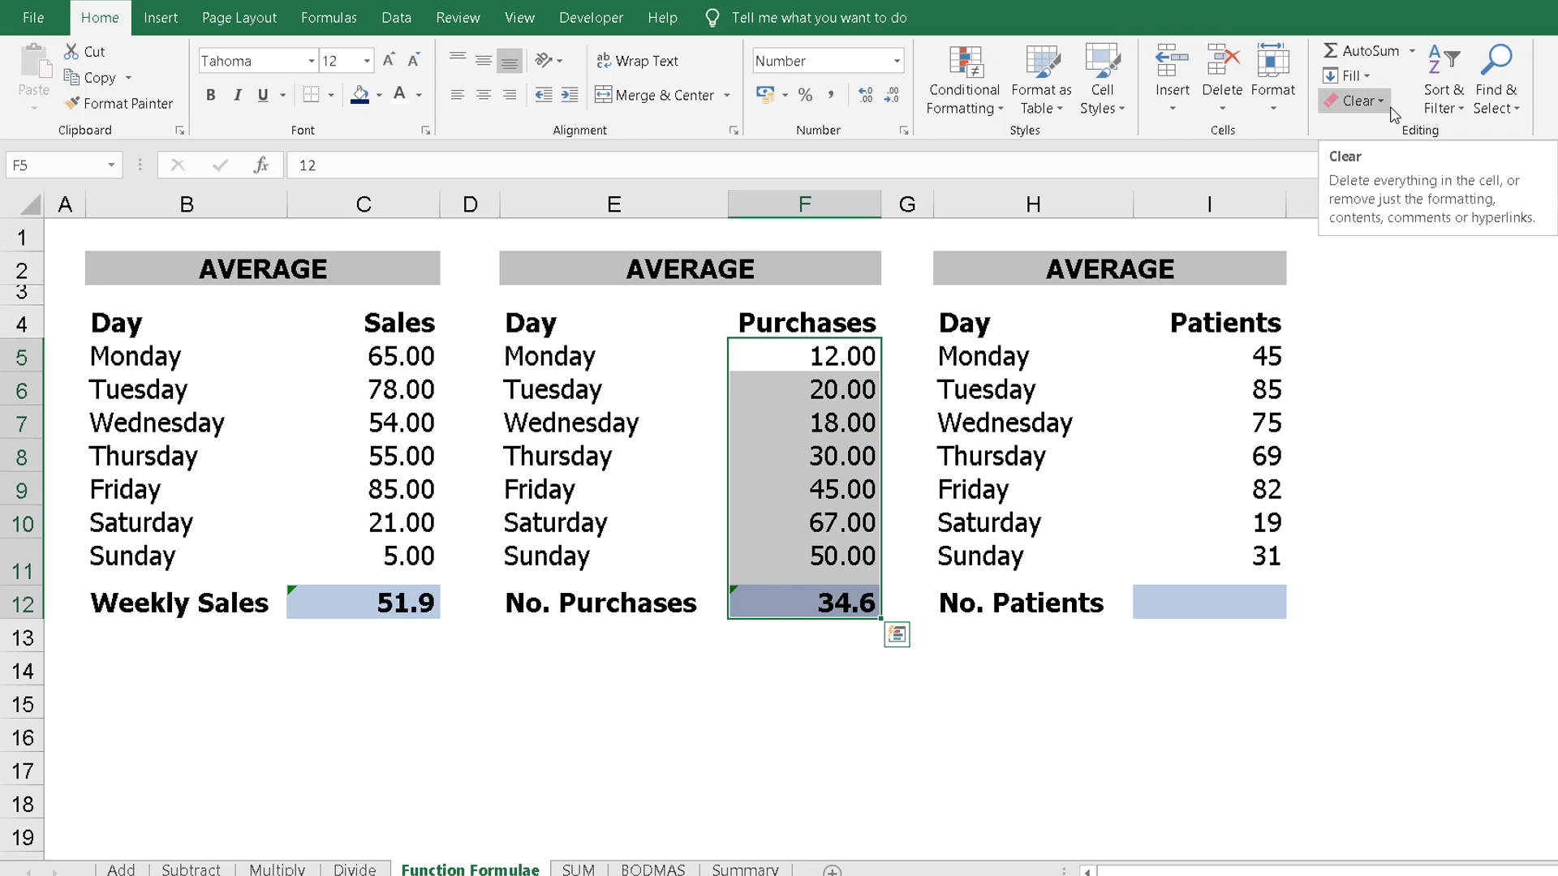
# Select the patient counts together with their empty result cell (I5:I12) and insert their average in I12
pyautogui.click(1251, 357)
pyautogui.moveTo(1247, 381); pyautogui.dragTo(1238, 600)
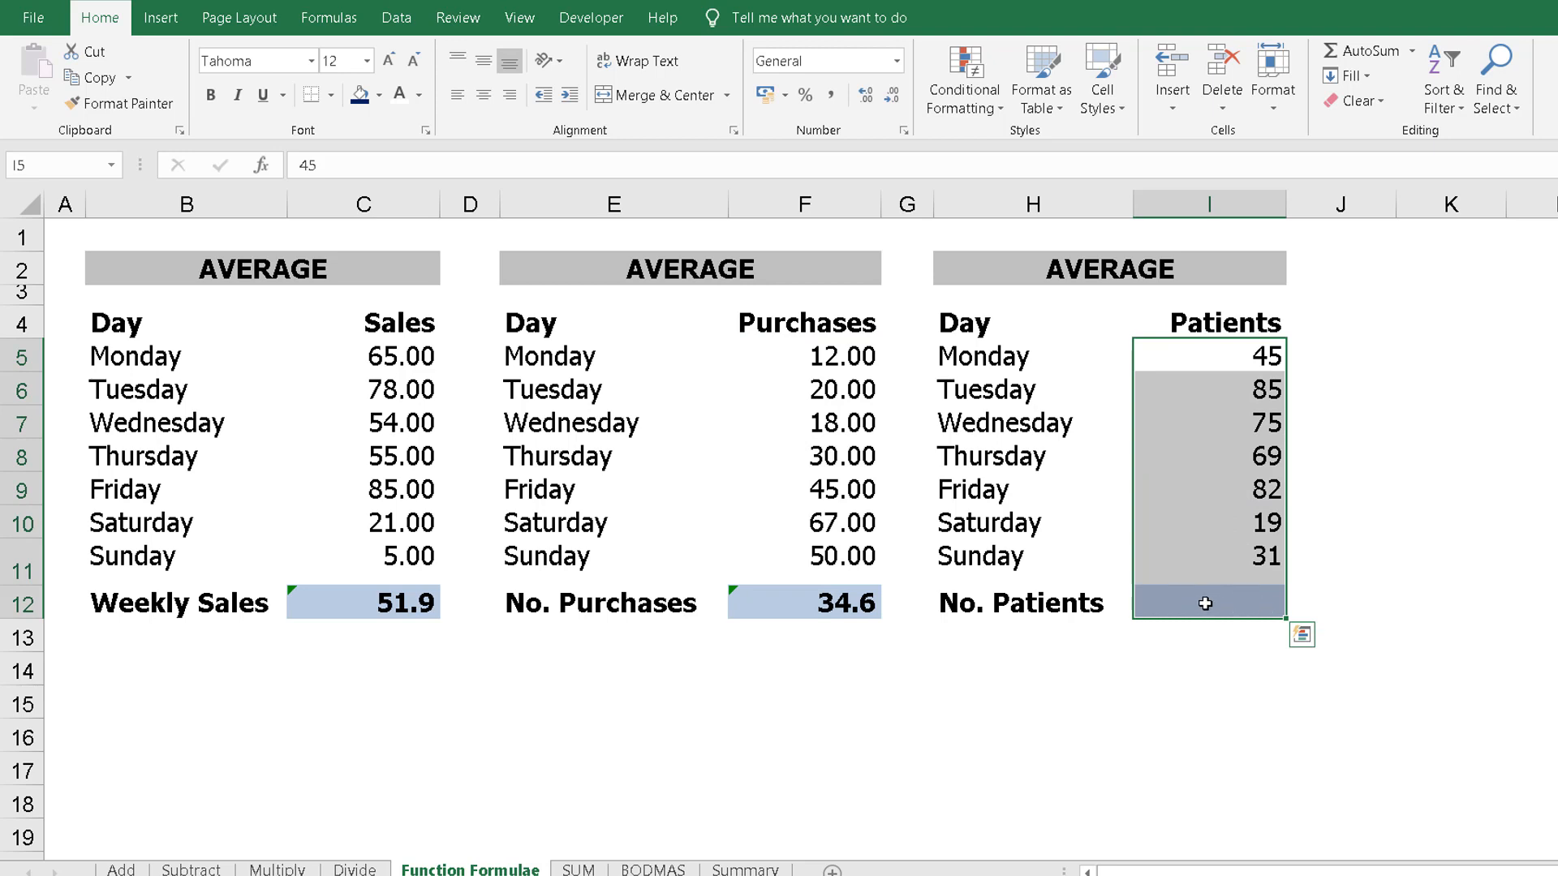
pyautogui.click(1411, 52)
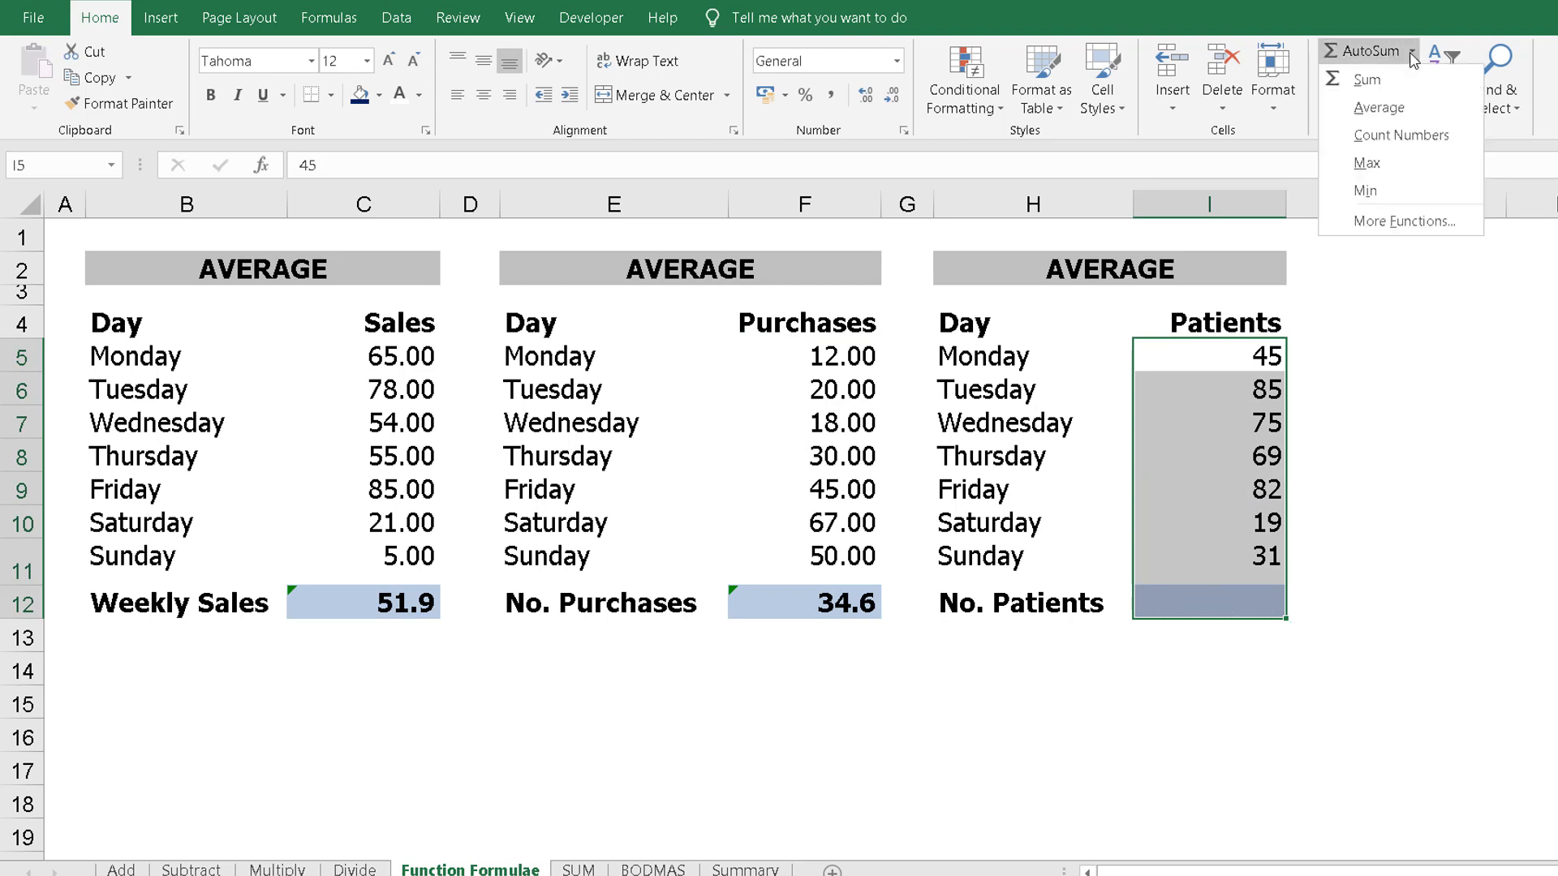
pyautogui.click(1401, 114)
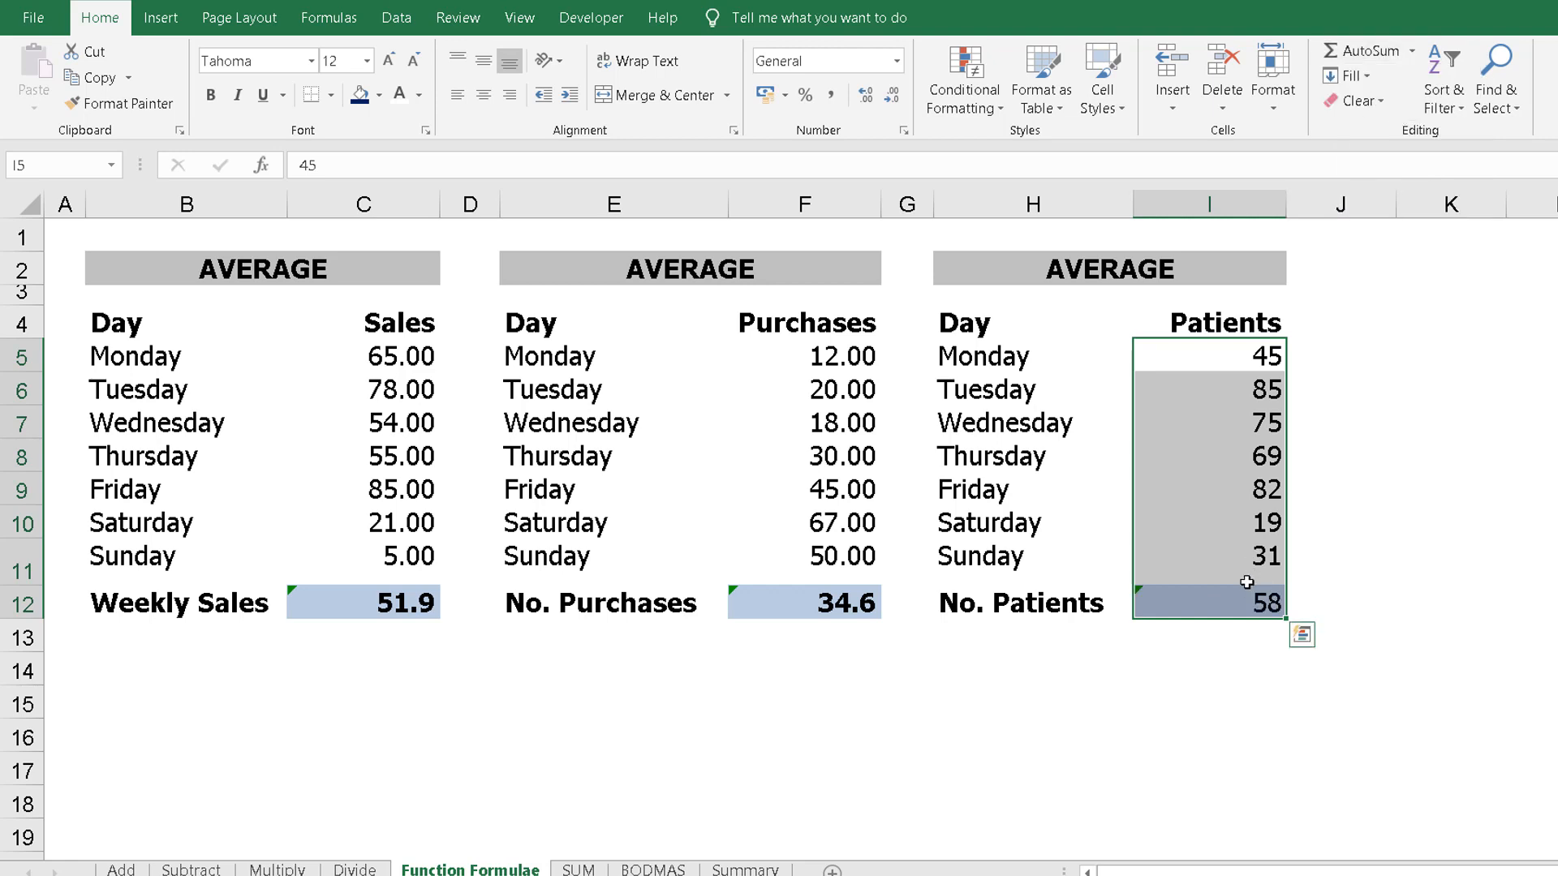
# Switch to the SUM sheet, select the block B3:F8 including the total cell, and reduce the selection to F8
pyautogui.hotkey('ctrl', 'pagedown')
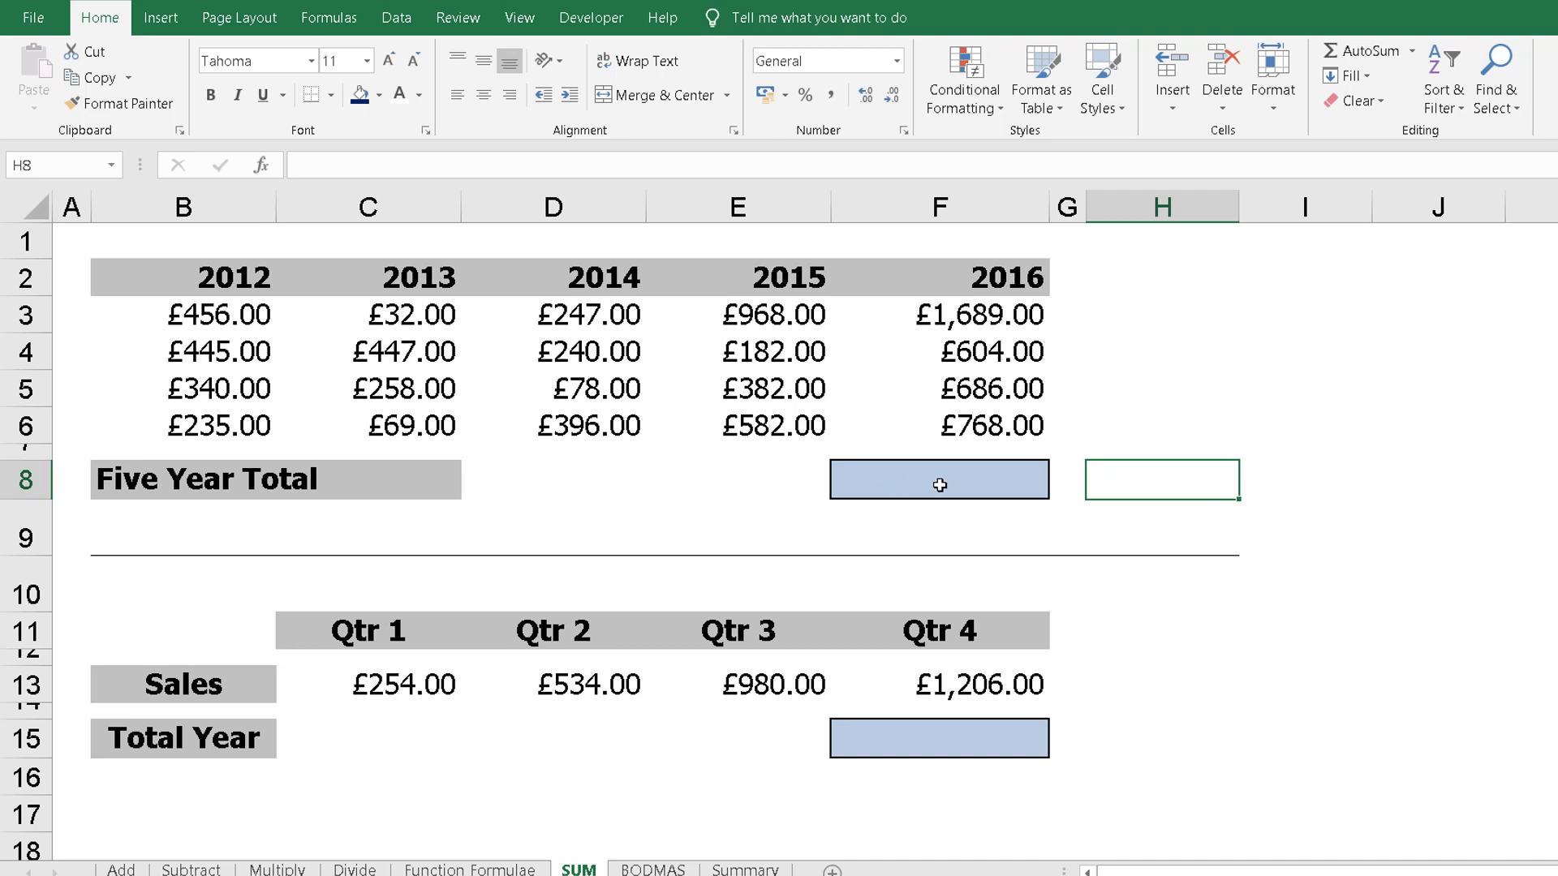
pyautogui.click(237, 329)
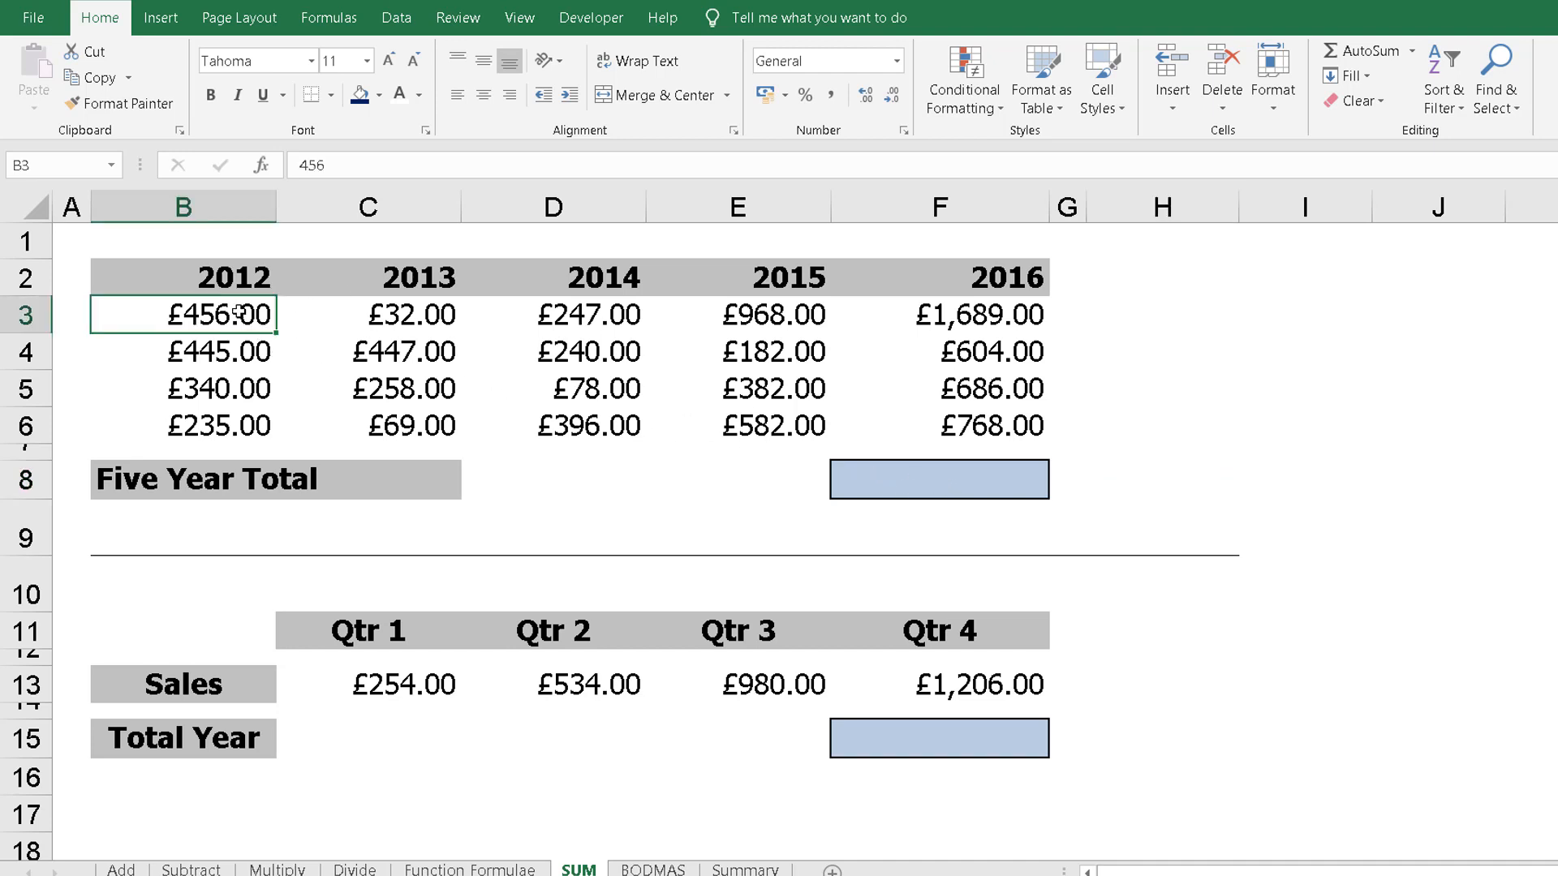
pyautogui.moveTo(237, 329); pyautogui.dragTo(938, 479)
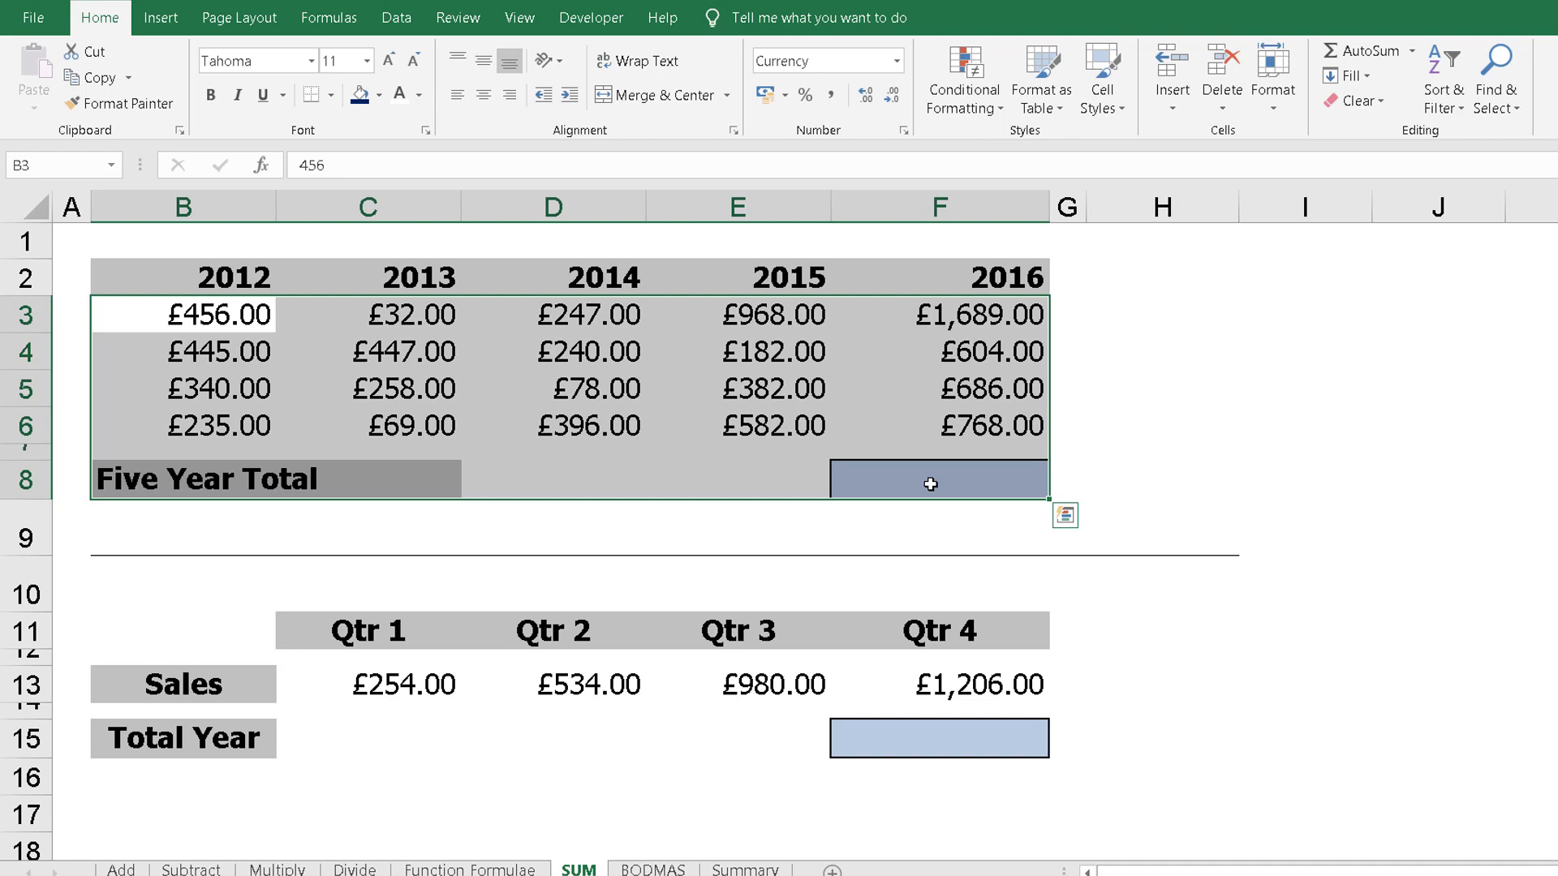
pyautogui.click(931, 484)
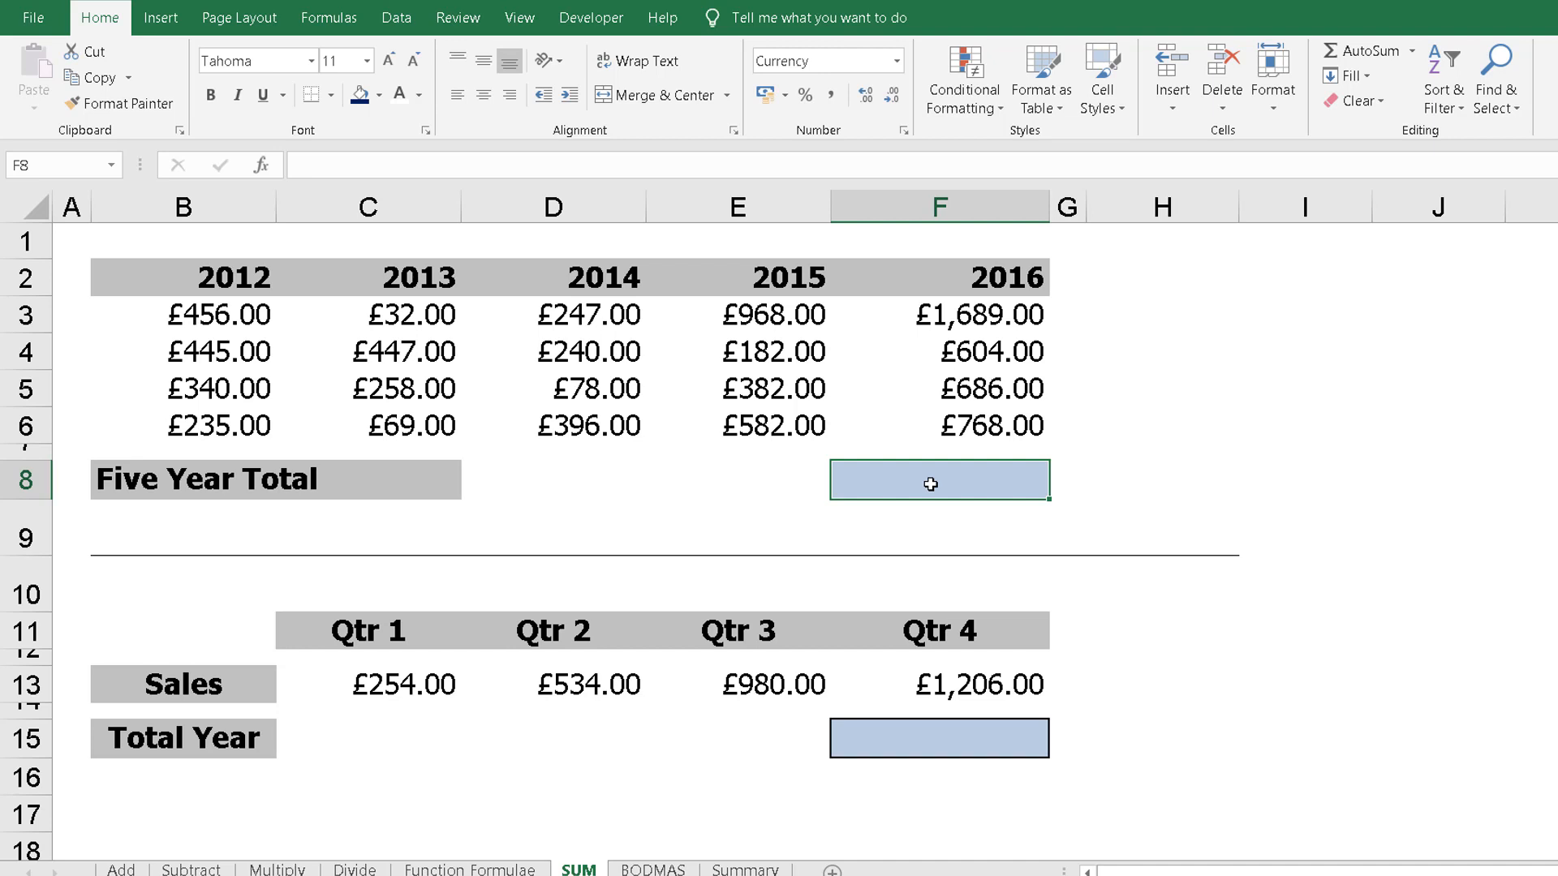
# Sum the range B3:C5 in the empty cell J9, away from the data, with AutoSum
pyautogui.click(1396, 515)
pyautogui.click(1290, 521)
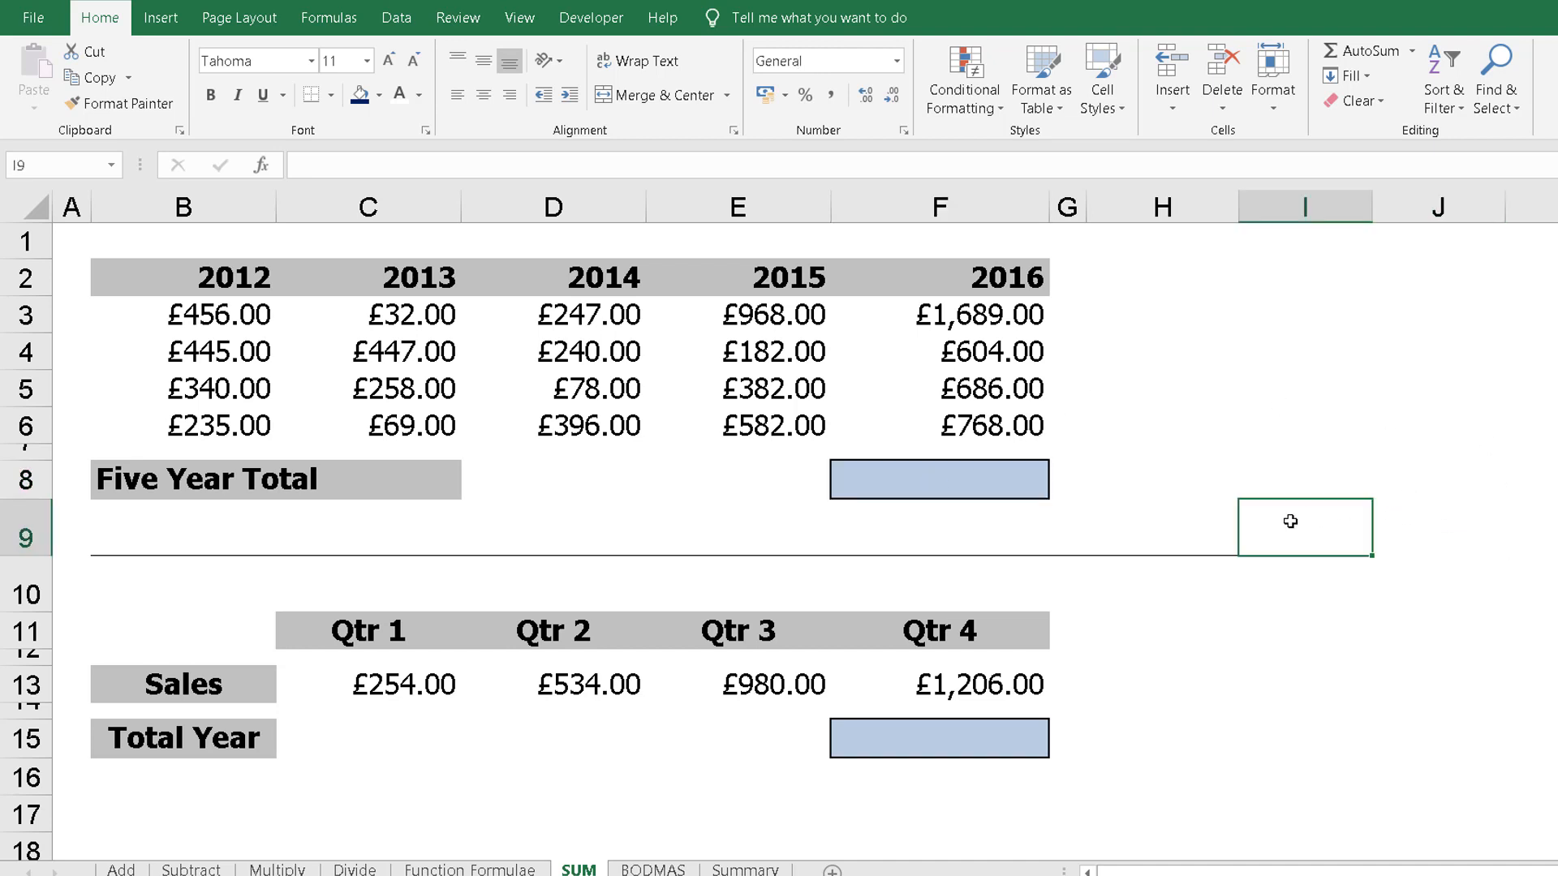
pyautogui.click(1424, 522)
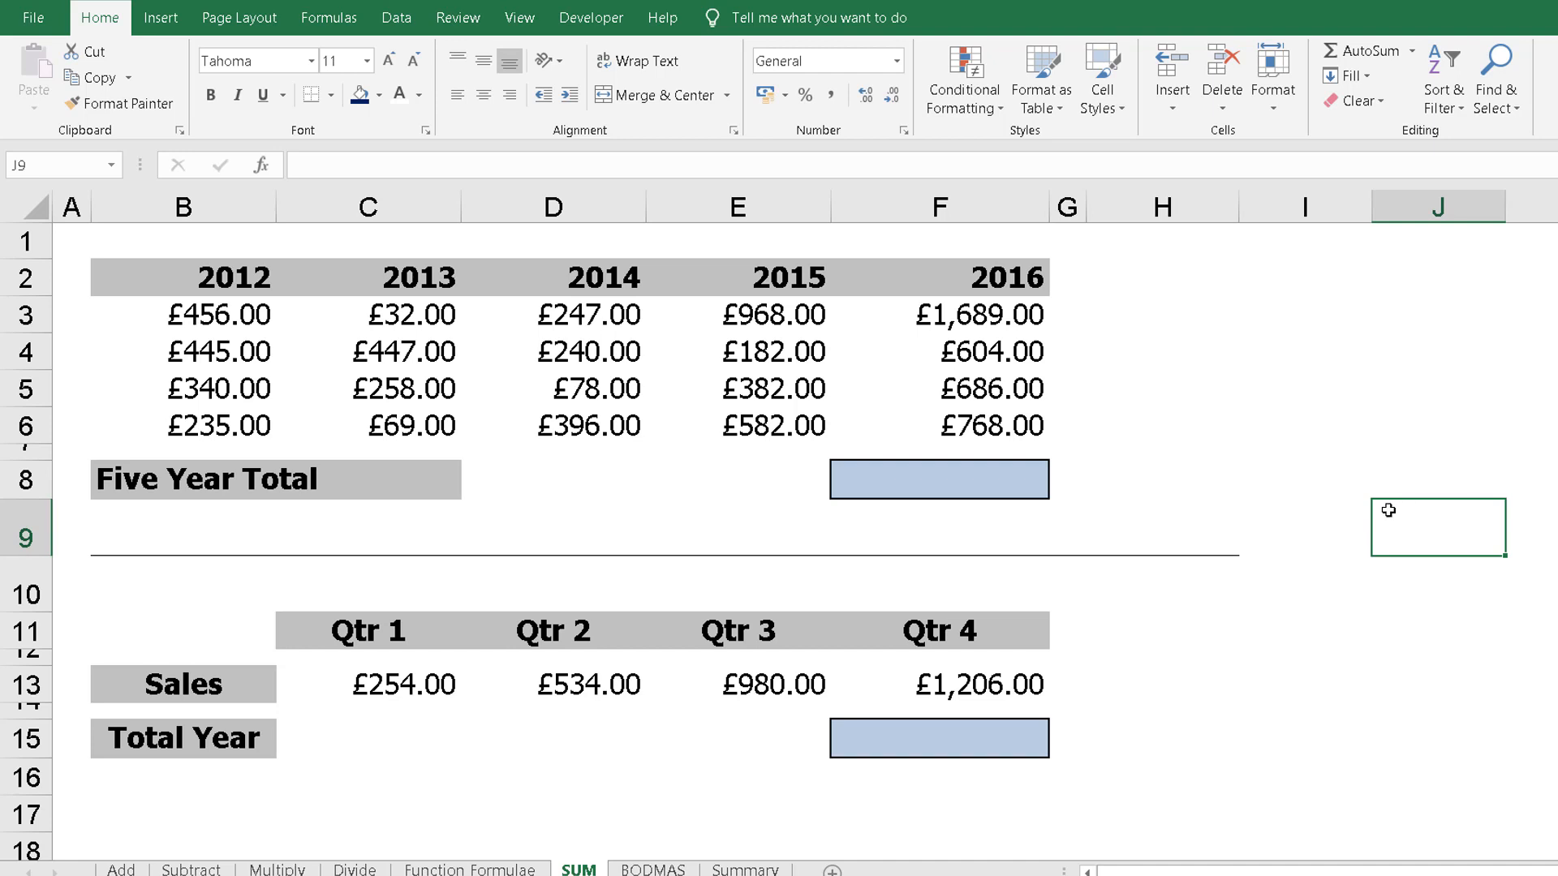
pyautogui.click(1374, 58)
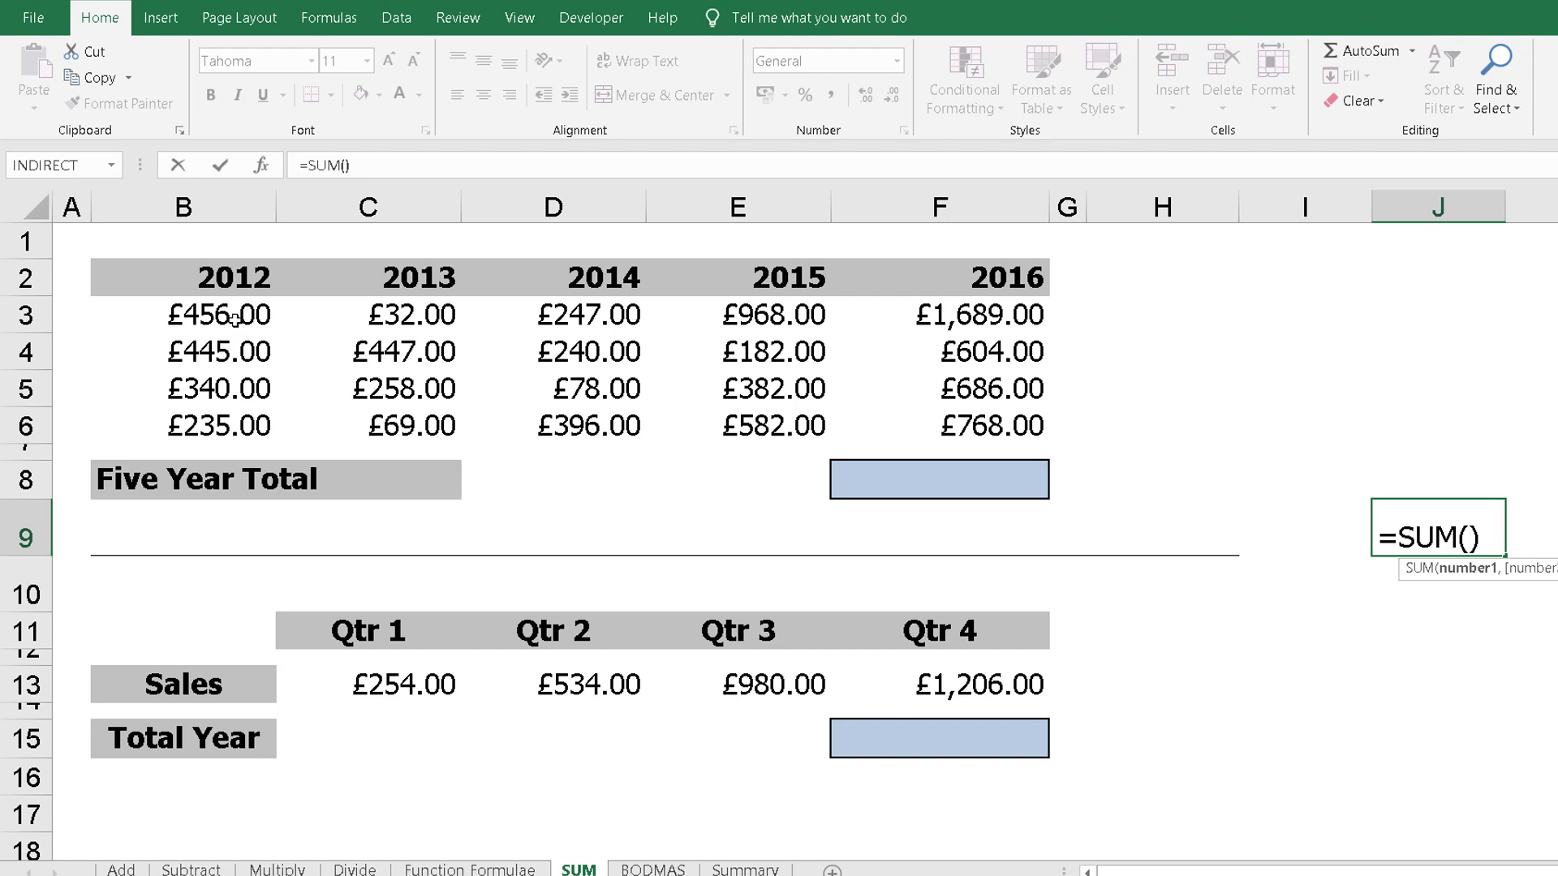
pyautogui.moveTo(233, 321); pyautogui.dragTo(359, 402)
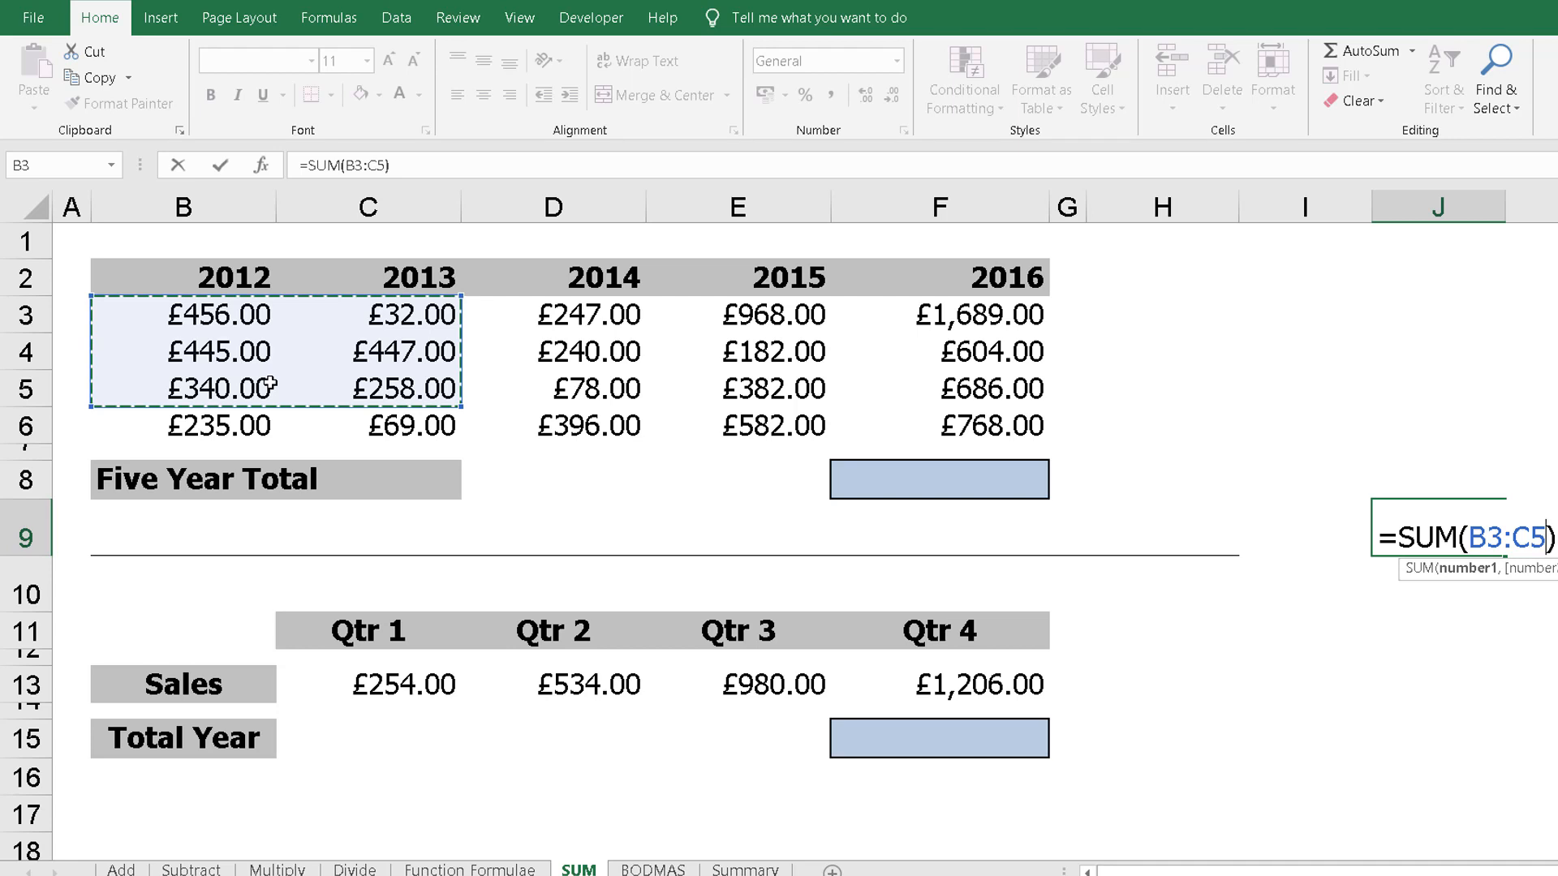
pyautogui.press('Return')
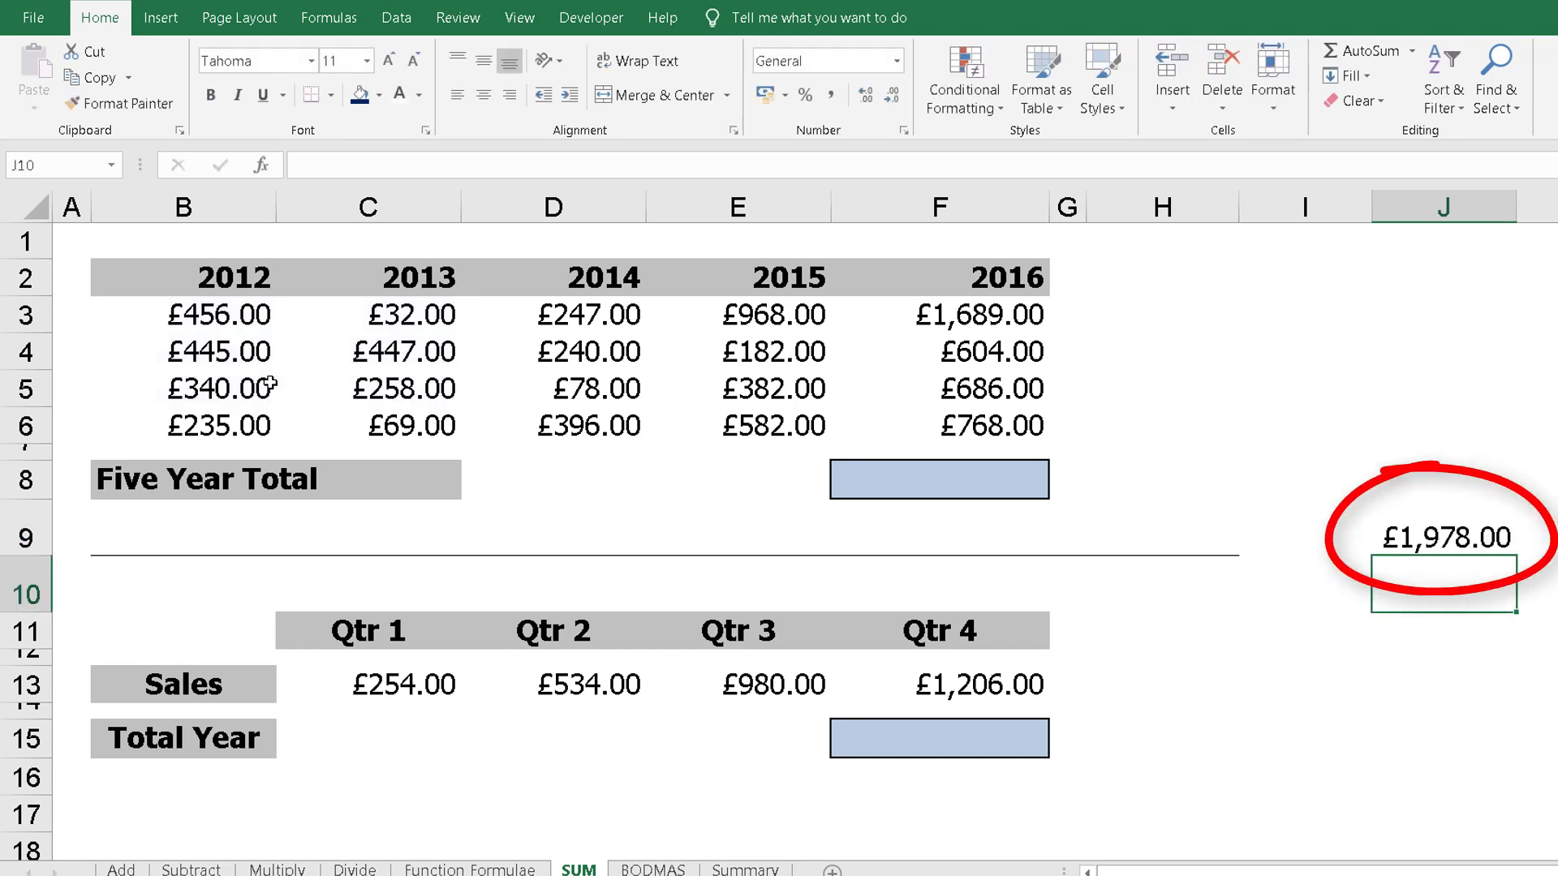